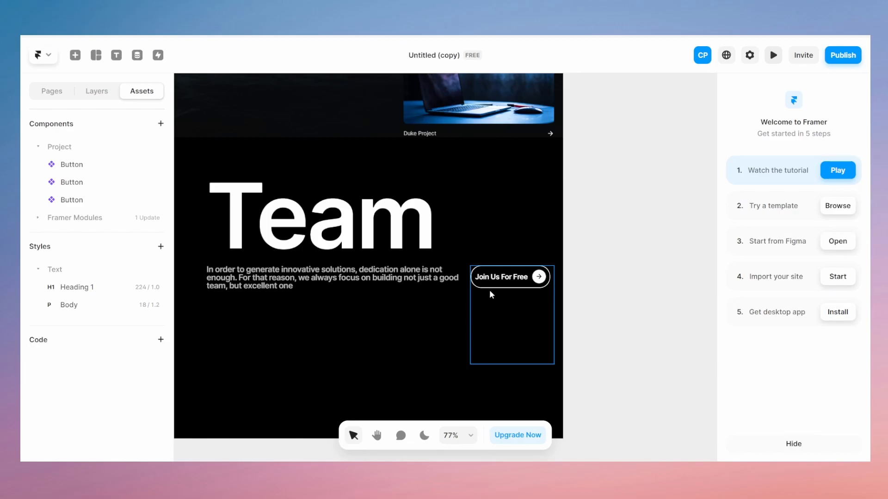
# Preview the page down to the Team section and return to the canvas
pyautogui.click(774, 61)
pyautogui.scroll(-5, 731, 223)
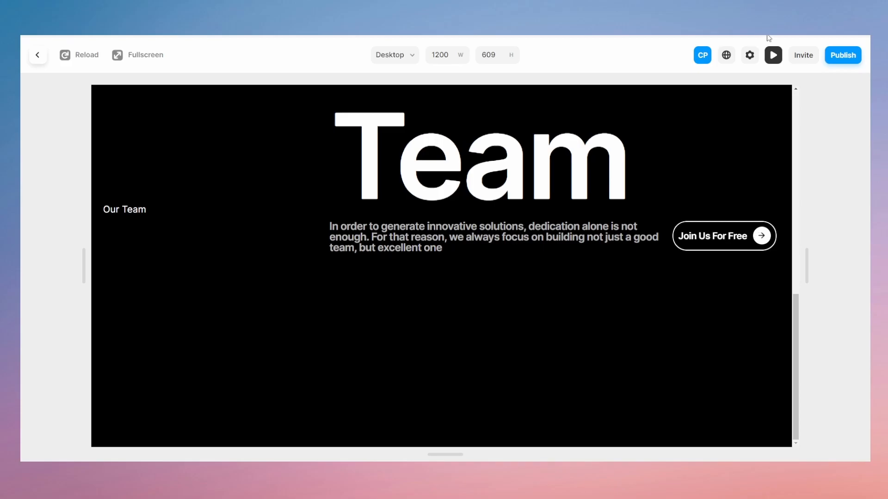
pyautogui.click(773, 55)
pyautogui.scroll(-5, 404, 309)
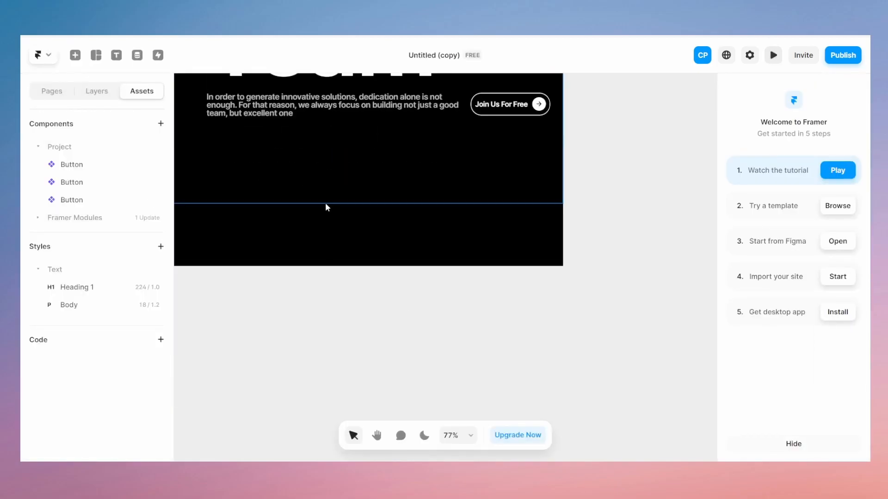
# Draw a frame of about 236 by 52 below the Team section's paragraph on the Desktop page
pyautogui.scroll(1, 327, 203)
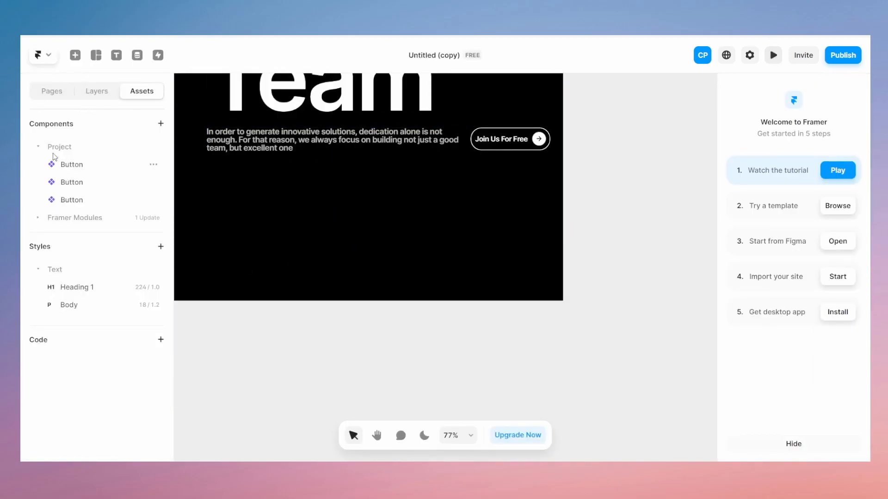
pyautogui.click(64, 90)
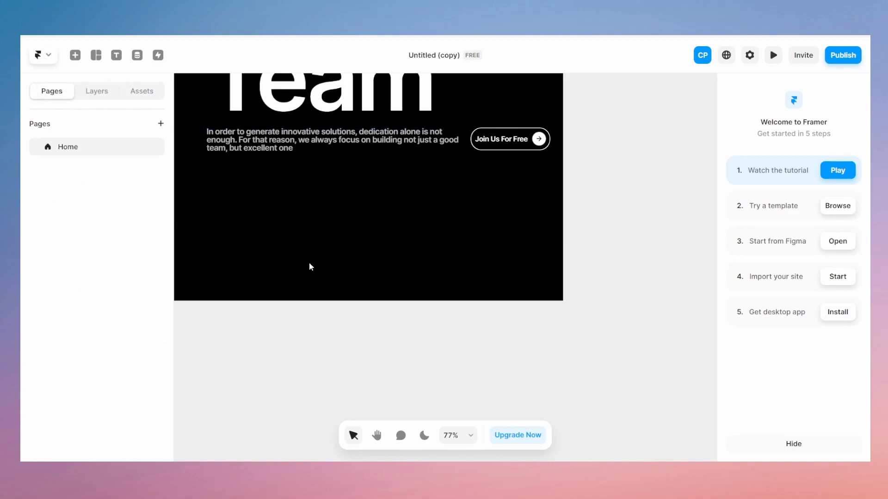
pyautogui.click(95, 93)
pyautogui.press('f')
pyautogui.moveTo(285, 242); pyautogui.dragTo(392, 266)
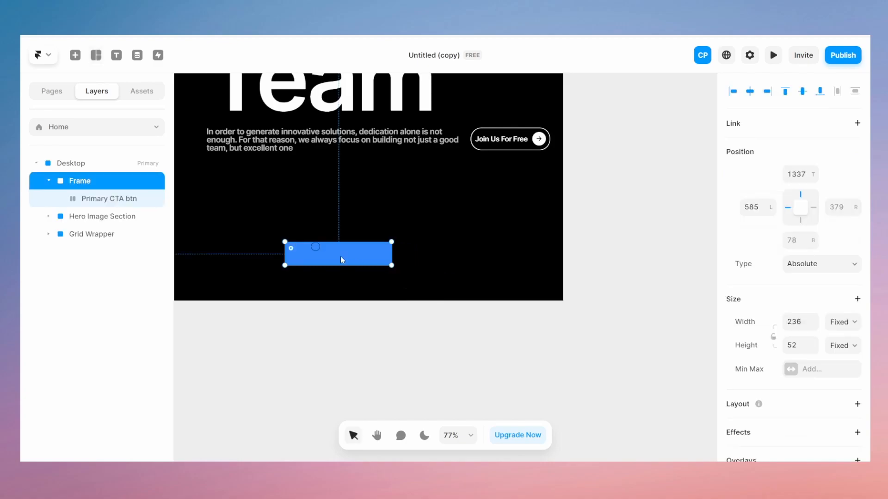
pyautogui.press('t')
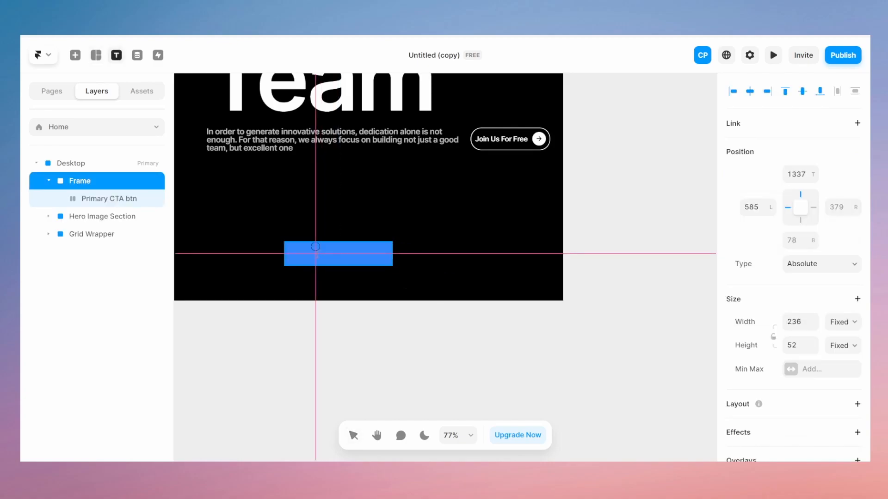
pyautogui.click(316, 255)
pyautogui.click(334, 264)
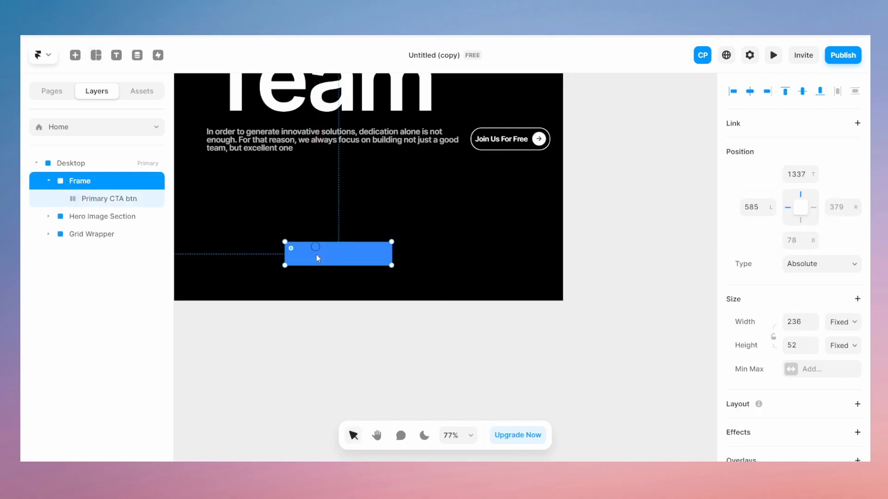
# Delete the Primary CTA btn layer nested inside the new frame
pyautogui.click(102, 198)
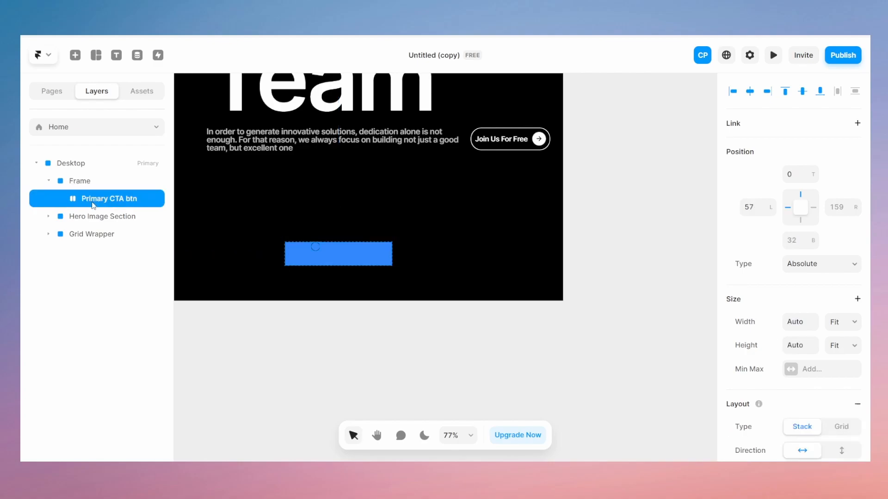
pyautogui.click(294, 262)
pyautogui.click(78, 203)
pyautogui.press('Delete')
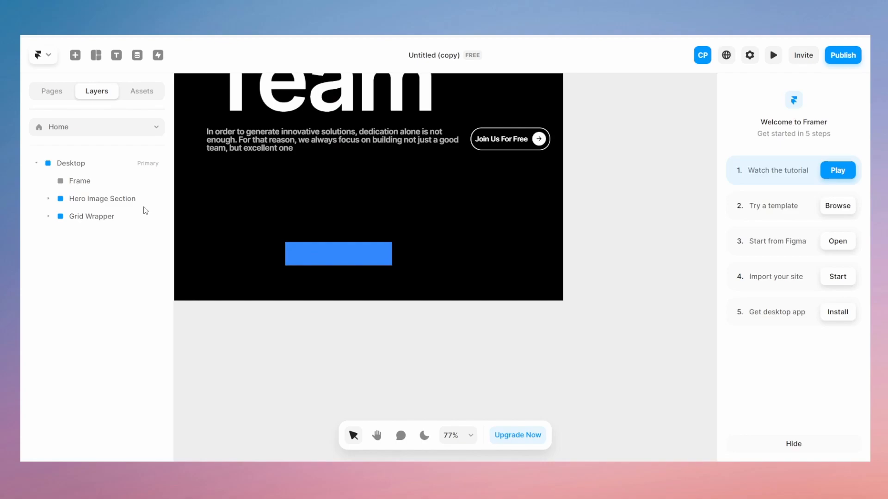
# Rename the blue frame's layer as Button
pyautogui.click(313, 247)
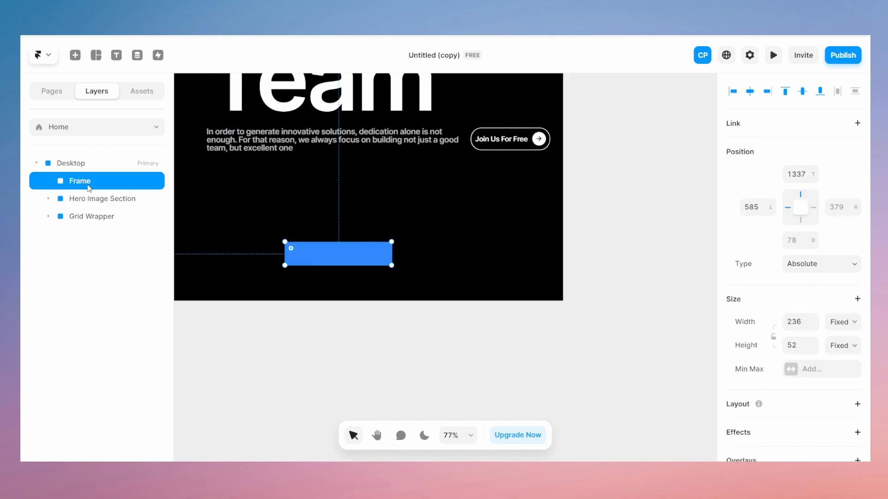
pyautogui.doubleClick(88, 181)
pyautogui.write('BU')
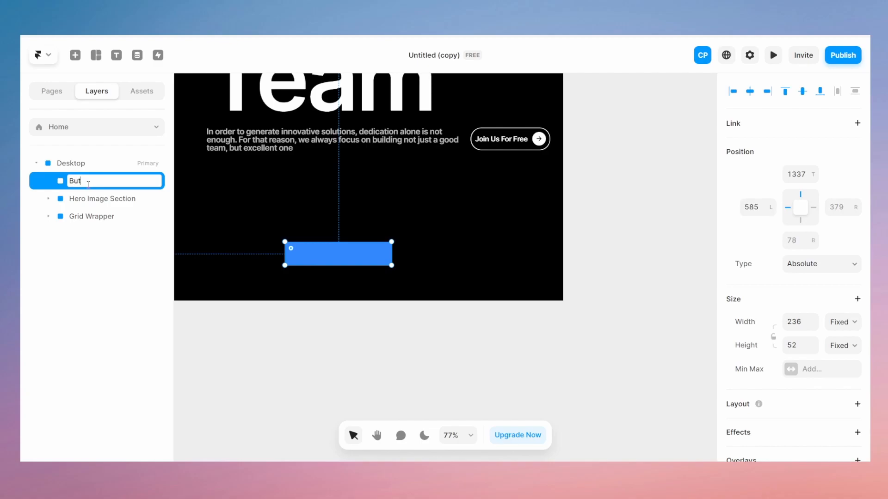
pyautogui.write('tton')
pyautogui.press('Return')
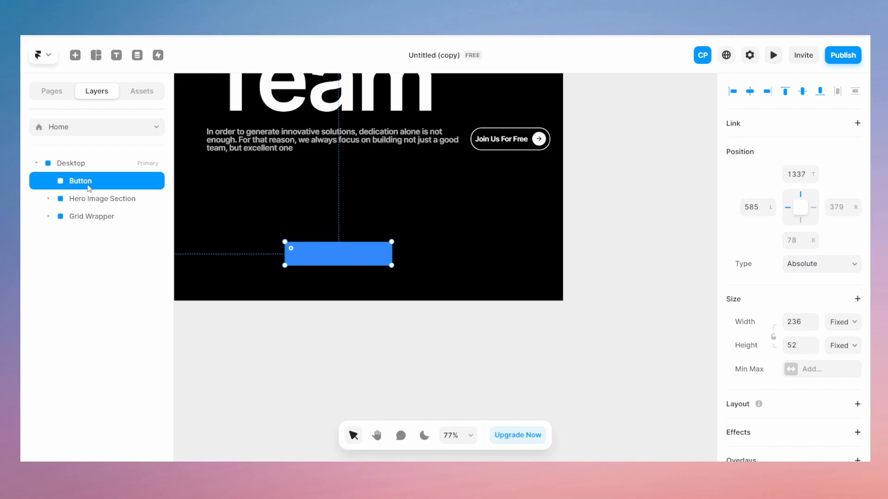
# Add the text "Join Us For Free" inside the Button frame
pyautogui.scroll(-5, 869, 194)
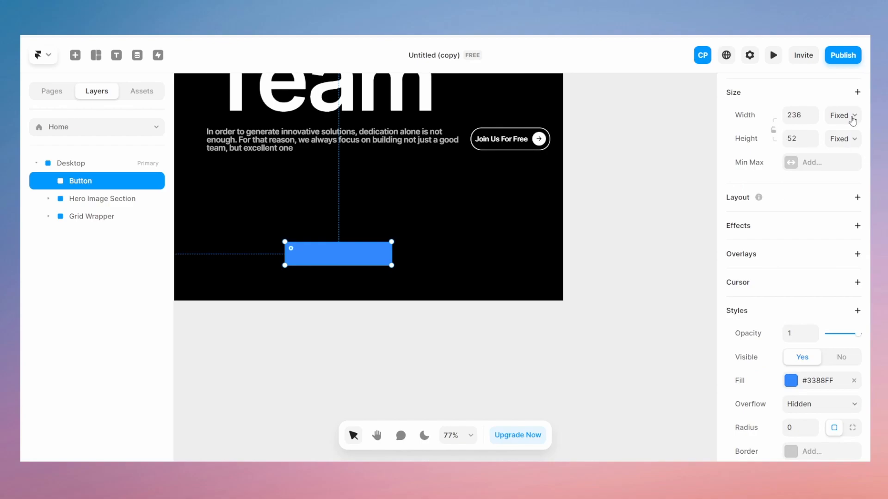
pyautogui.press('t')
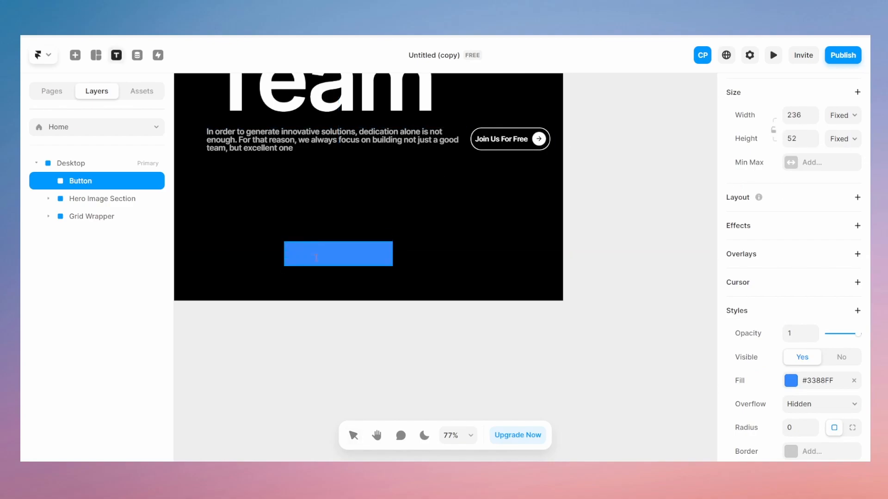
pyautogui.click(313, 254)
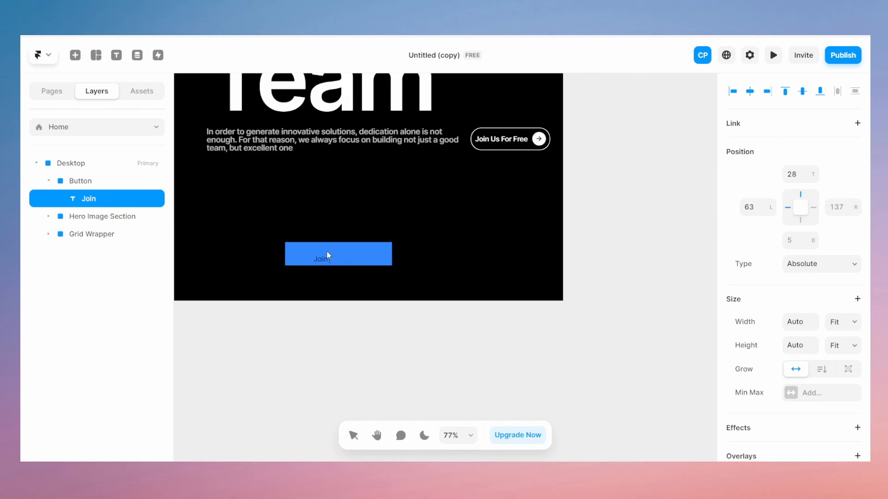
pyautogui.write('Join us FOr Free')
pyautogui.press('BackSpace')
pyautogui.write('o')
pyautogui.press('BackSpace')
pyautogui.write('U')
pyautogui.press('Escape')
# Give the Button frame a horizontal stack layout with Space Between distribution
pyautogui.click(81, 181)
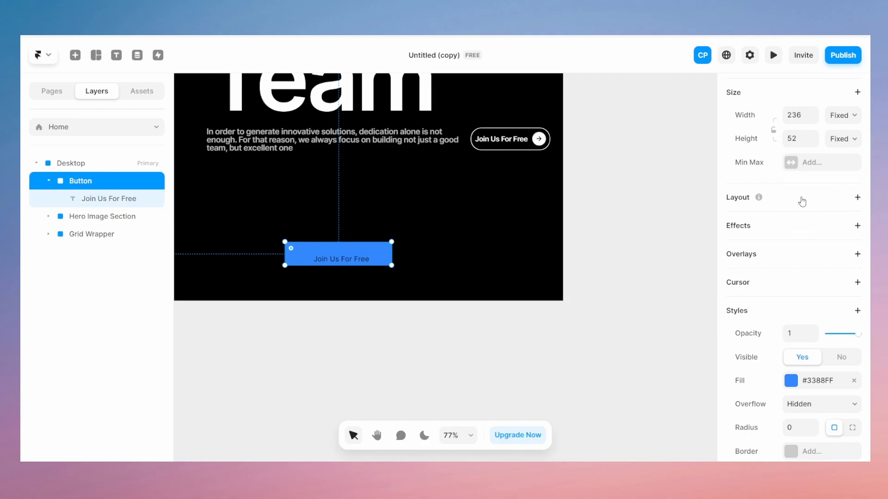
pyautogui.click(857, 197)
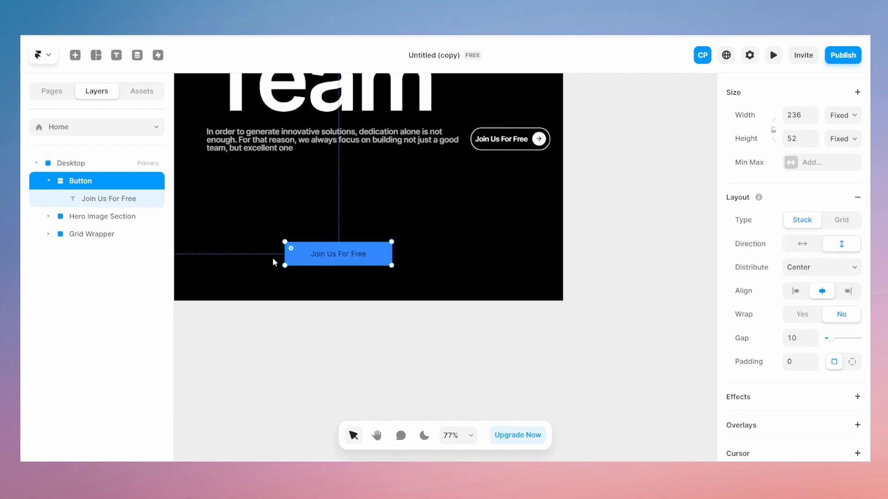
pyautogui.click(802, 248)
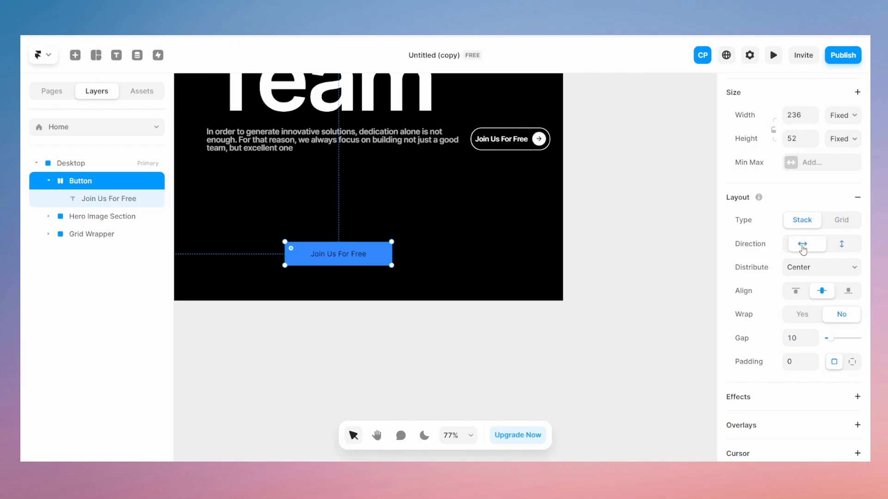
pyautogui.click(811, 307)
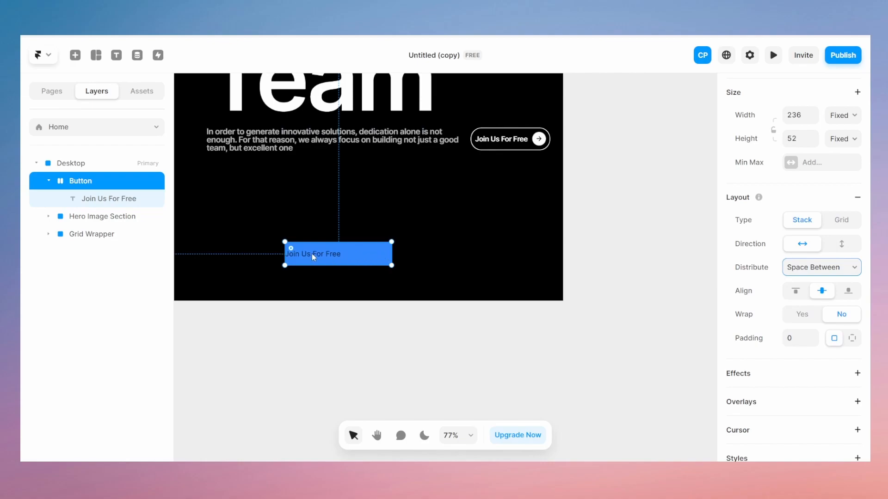
# Draw a small frame of about 37 by 36 inside Button and reorder it after the text label
pyautogui.press('f')
pyautogui.moveTo(366, 251); pyautogui.dragTo(378, 262)
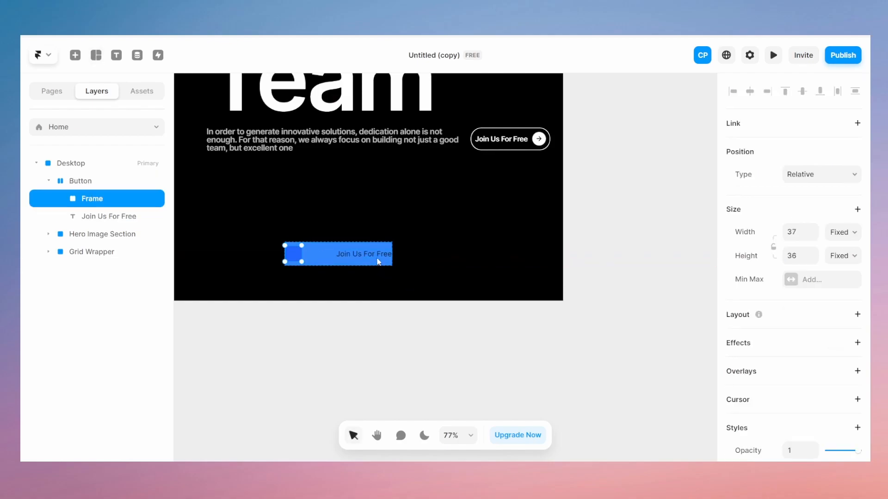
pyautogui.moveTo(95, 202); pyautogui.dragTo(102, 226)
pyautogui.click(98, 200)
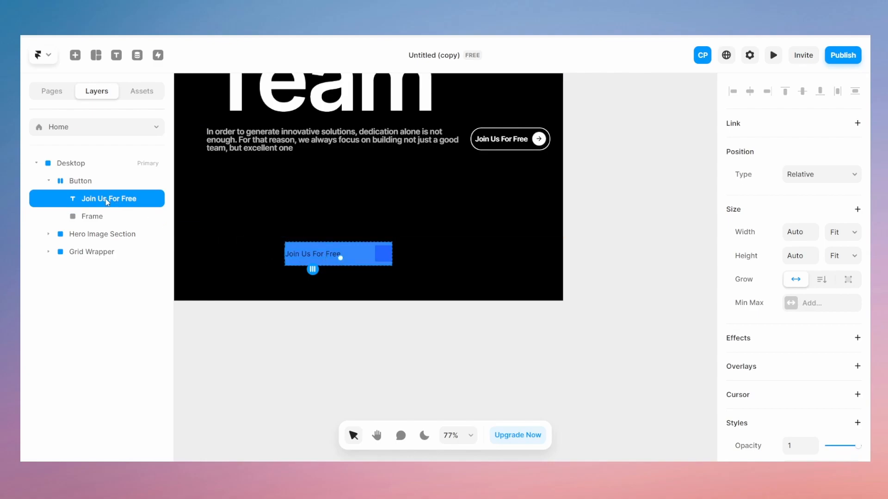
# Set the small inner frame's width and height to 40 and lock its proportions
pyautogui.click(111, 223)
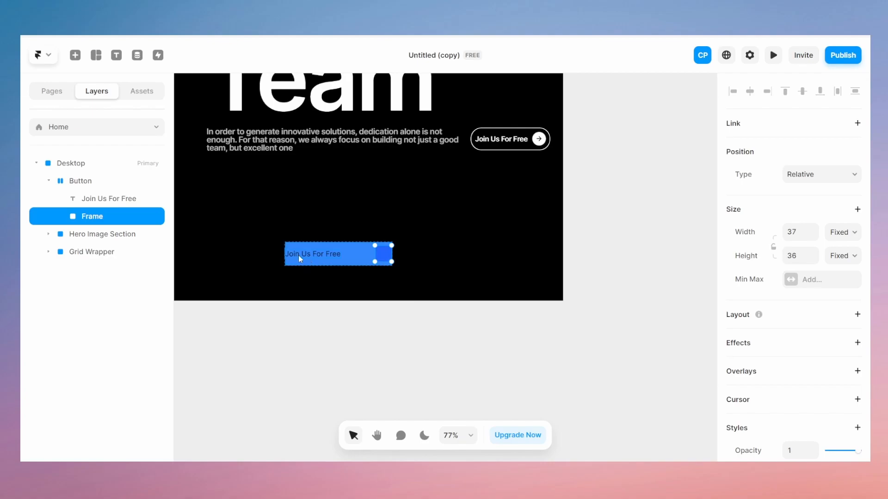
pyautogui.click(799, 231)
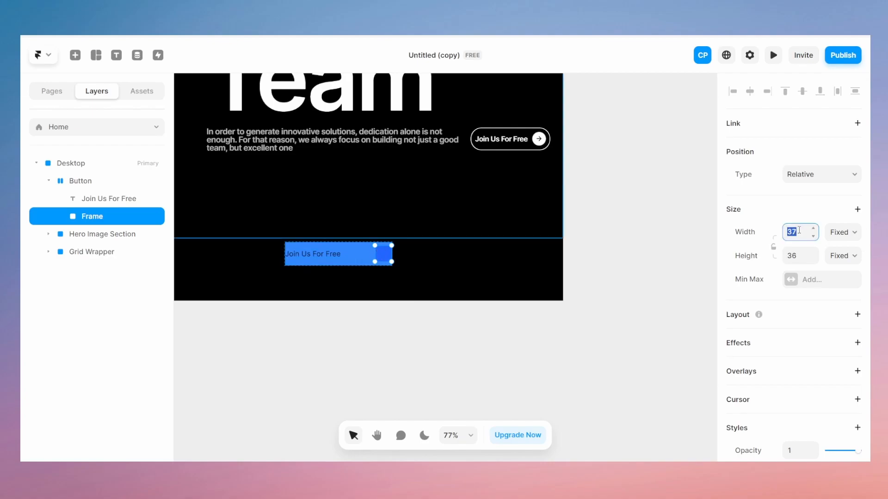
pyautogui.write('40')
pyautogui.click(798, 255)
pyautogui.write('40')
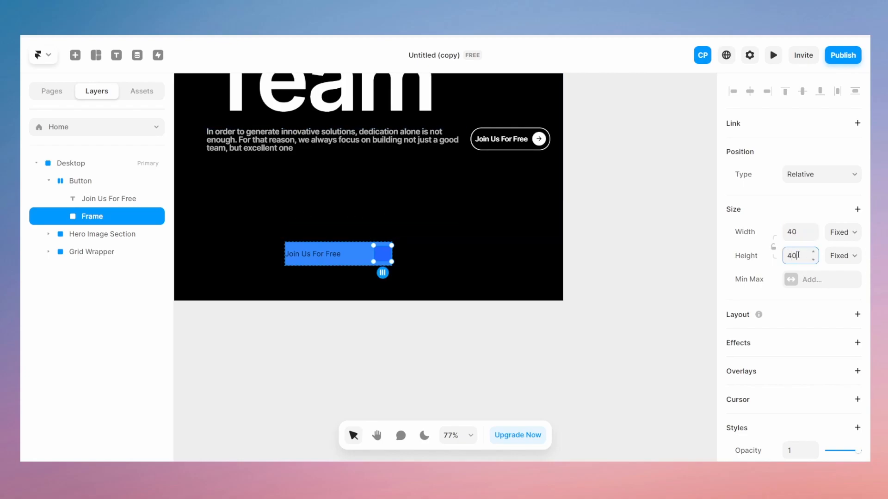
pyautogui.click(773, 247)
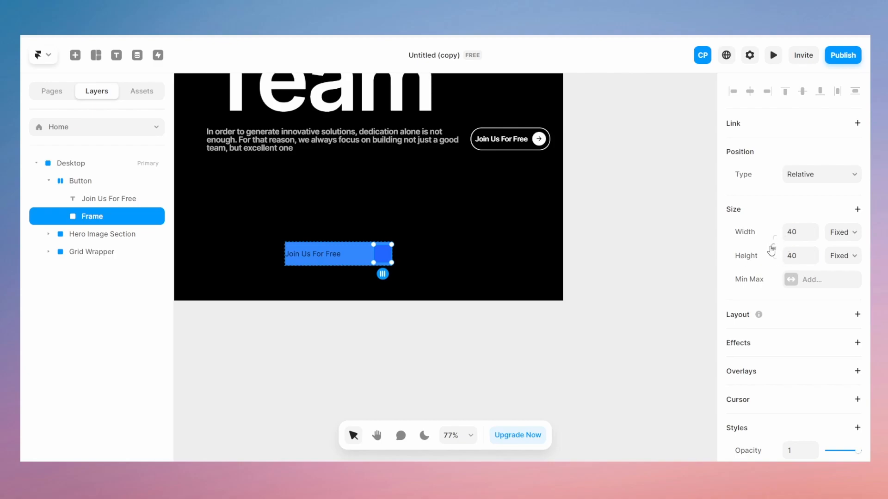
# Set the small inner frame's corner radius to 999
pyautogui.scroll(-6, 795, 235)
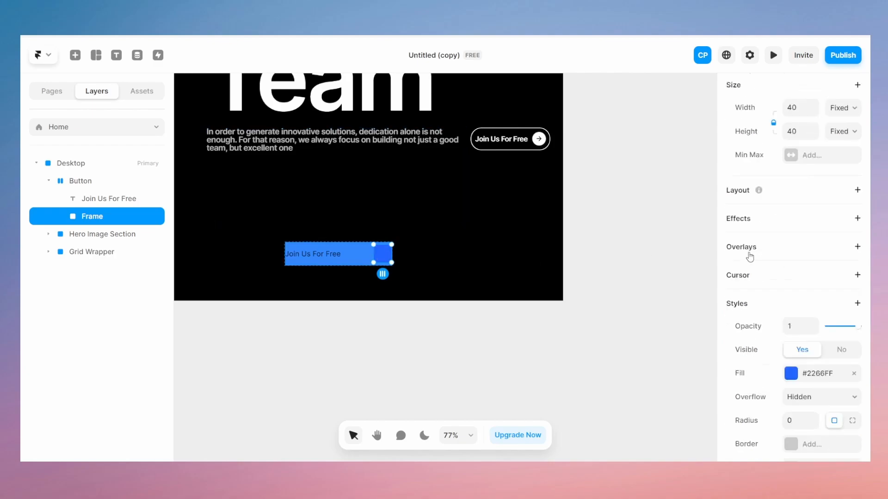
pyautogui.click(796, 240)
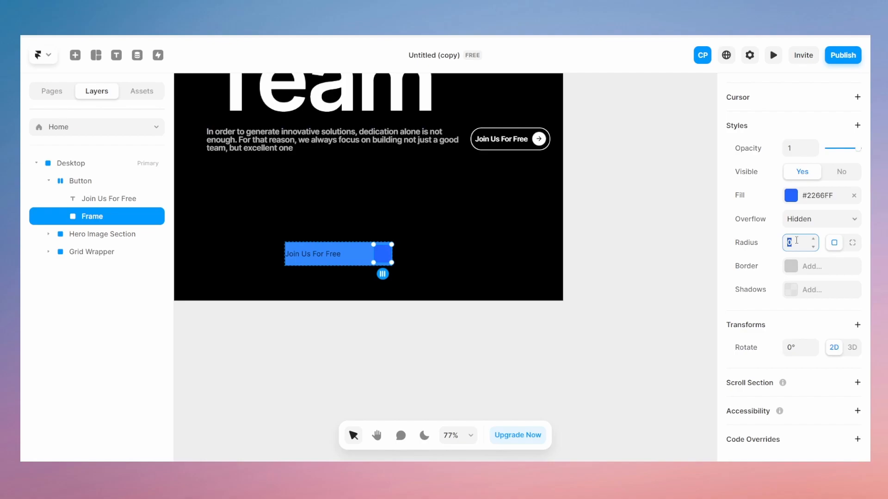
pyautogui.write('999')
pyautogui.press('Return')
# Set the Button frame's corner radius to 999
pyautogui.click(109, 200)
pyautogui.click(103, 180)
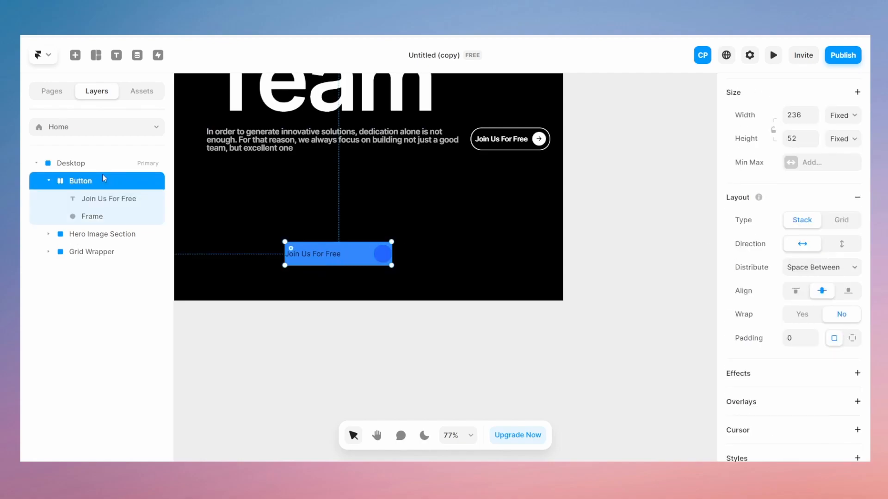
pyautogui.scroll(-6, 802, 232)
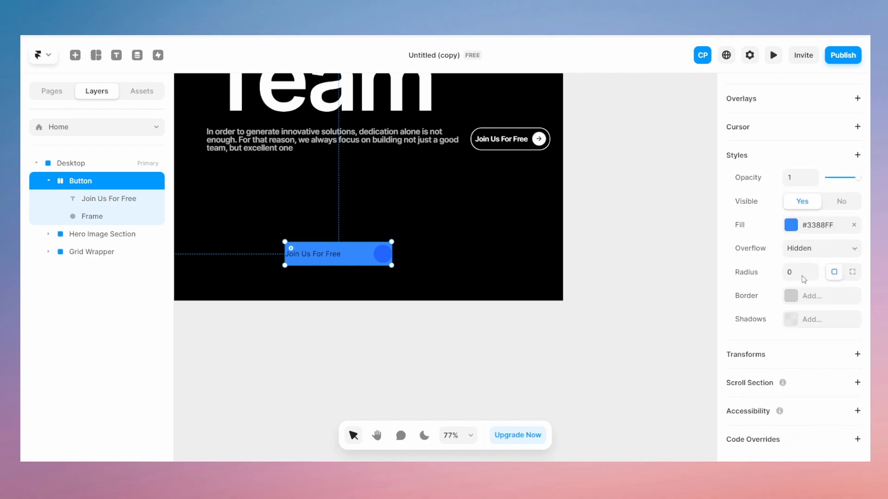
pyautogui.click(798, 272)
pyautogui.write('999')
pyautogui.press('Return')
pyautogui.click(383, 307)
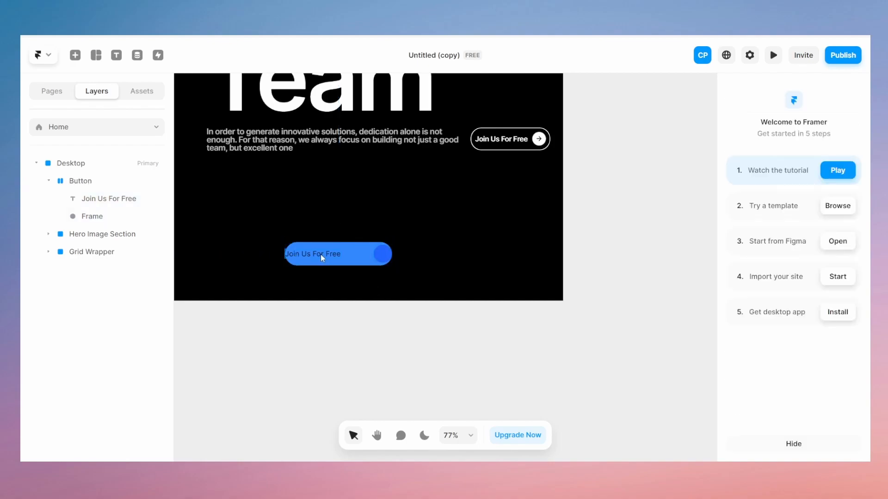
# Review the Button stack's size, layout and style settings
pyautogui.click(125, 199)
pyautogui.click(98, 216)
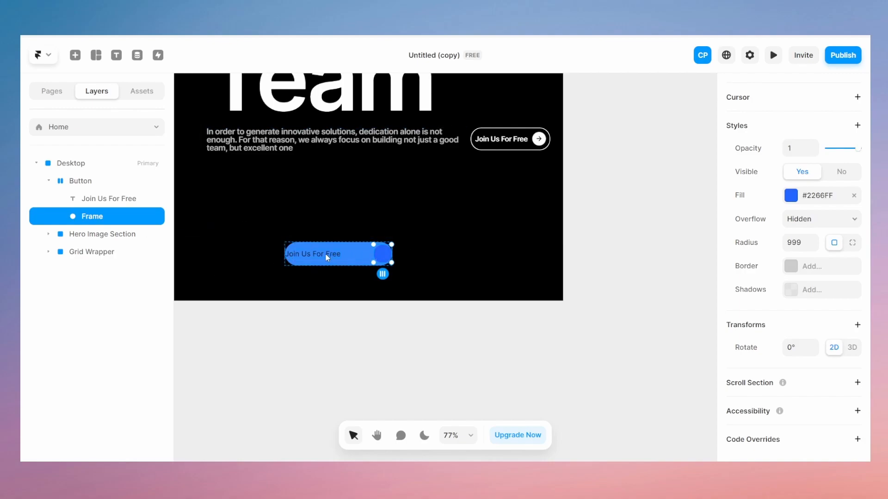
pyautogui.click(95, 186)
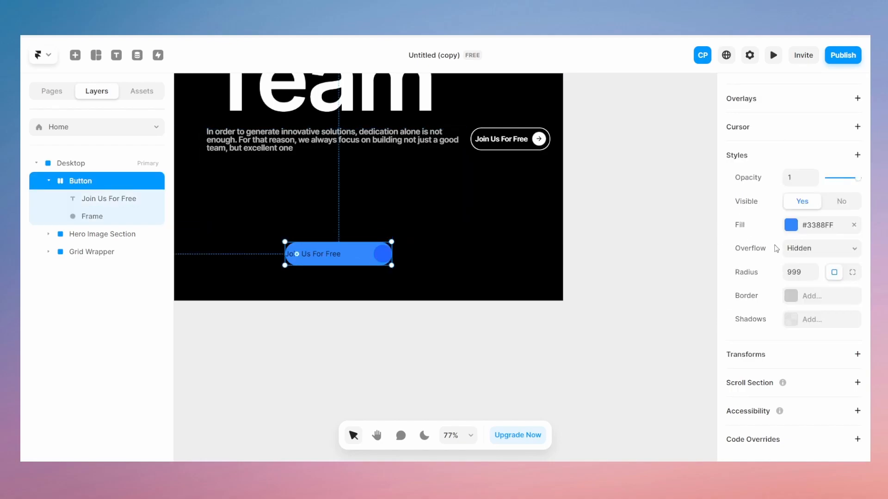
pyautogui.scroll(2, 779, 245)
pyautogui.scroll(1, 778, 245)
pyautogui.scroll(-2, 796, 300)
pyautogui.scroll(6, 801, 332)
pyautogui.scroll(-2, 800, 401)
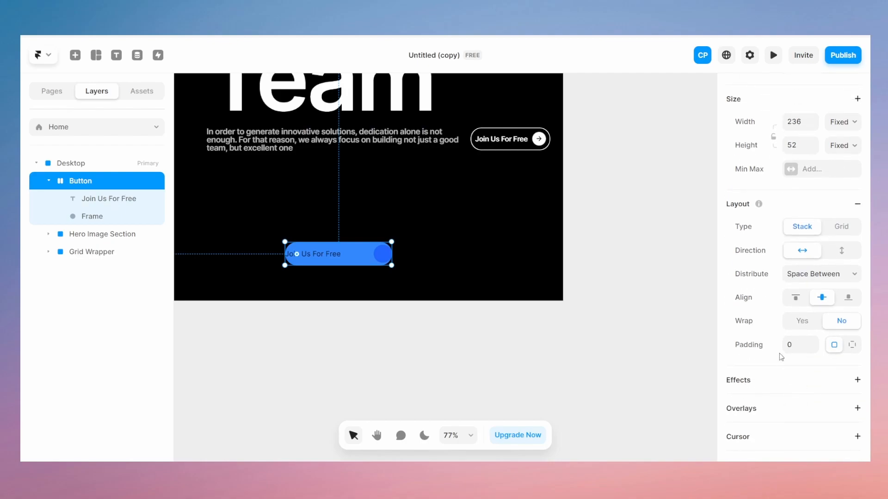
pyautogui.scroll(-6, 799, 310)
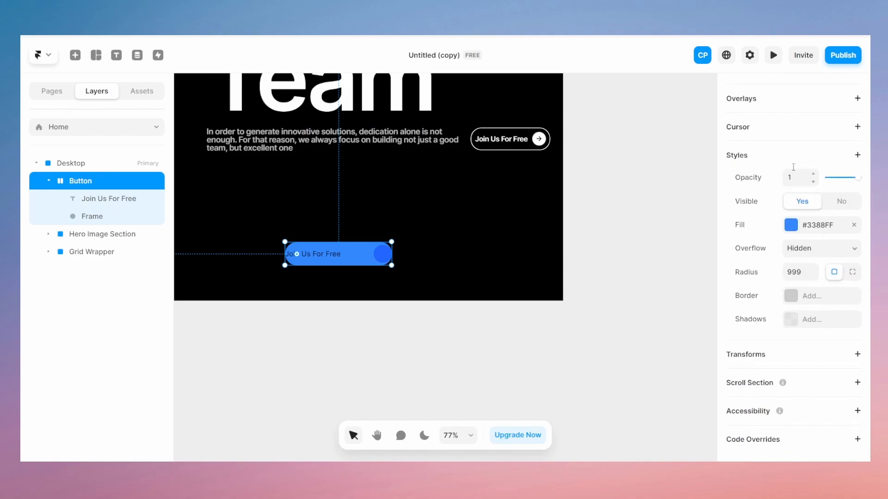
pyautogui.scroll(5, 790, 289)
pyautogui.scroll(1, 791, 314)
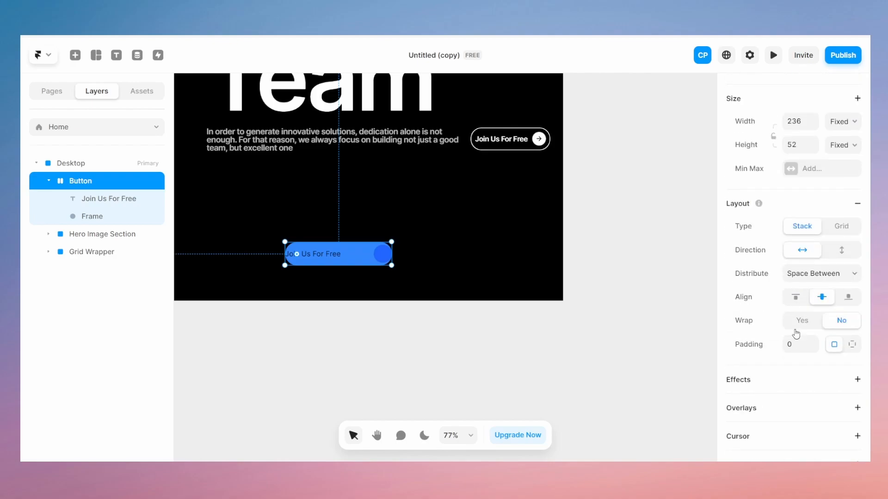
# Set the Button stack's padding to 10 and remove its blue fill
pyautogui.click(803, 347)
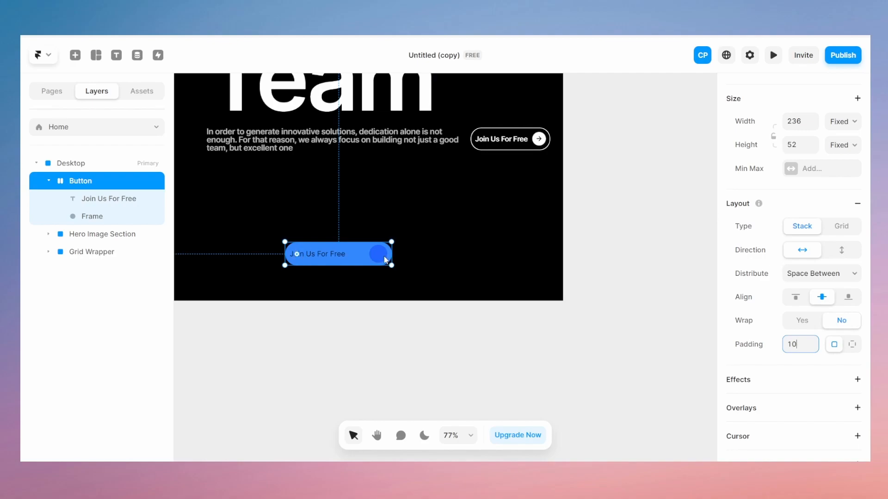
pyautogui.click(392, 313)
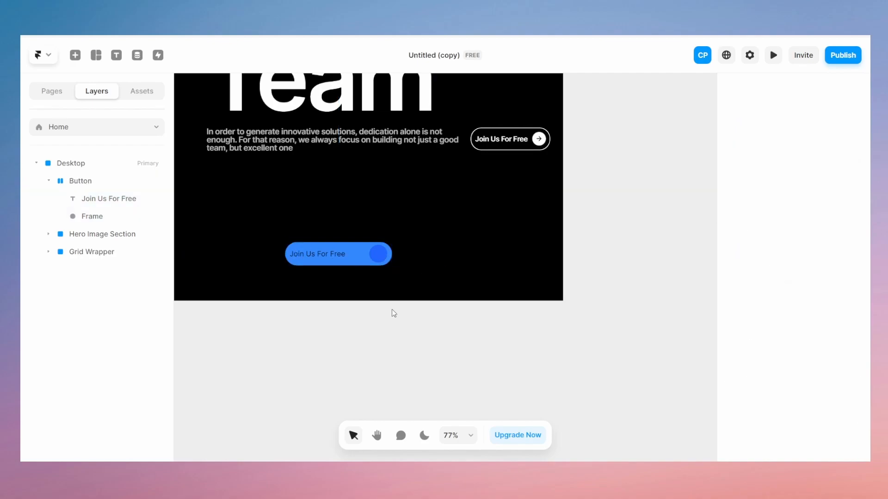
pyautogui.click(360, 264)
pyautogui.scroll(-5, 868, 280)
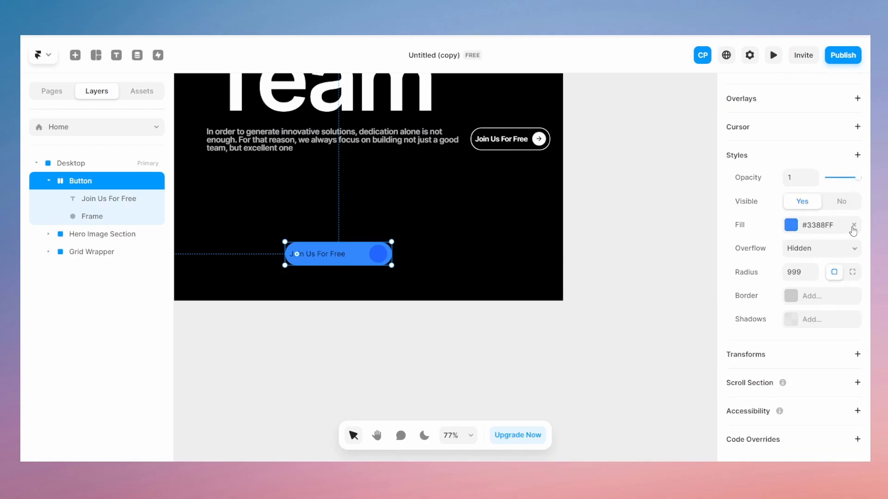
pyautogui.click(854, 225)
# Add a solid white #FFFFFF border to the Button stack
pyautogui.click(793, 303)
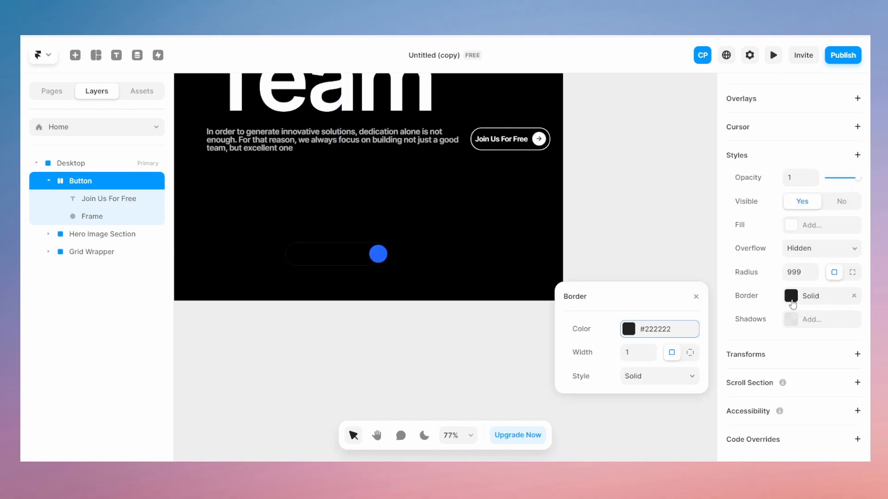
pyautogui.click(628, 330)
pyautogui.moveTo(614, 303); pyautogui.dragTo(514, 233)
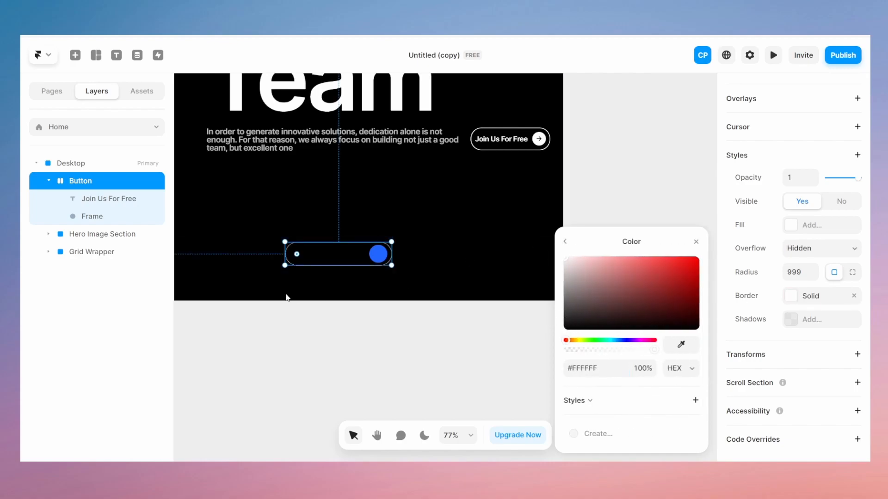
# Fill the circular inner frame with #FFFFFF and rename its layer Icon-wrapper
pyautogui.click(378, 255)
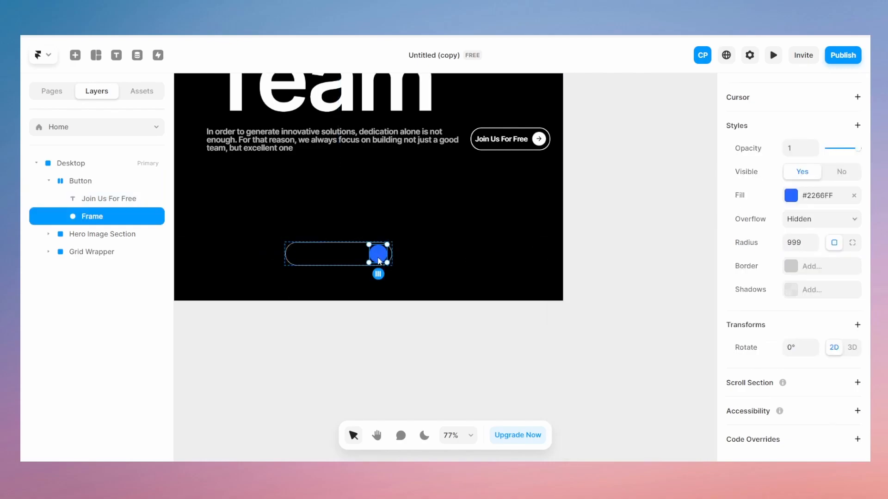
pyautogui.click(791, 200)
pyautogui.moveTo(626, 298); pyautogui.dragTo(513, 209)
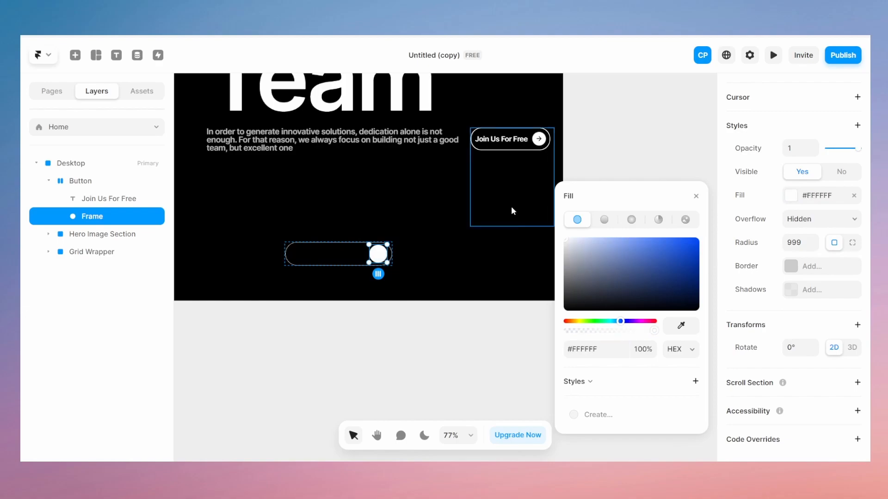
pyautogui.doubleClick(101, 216)
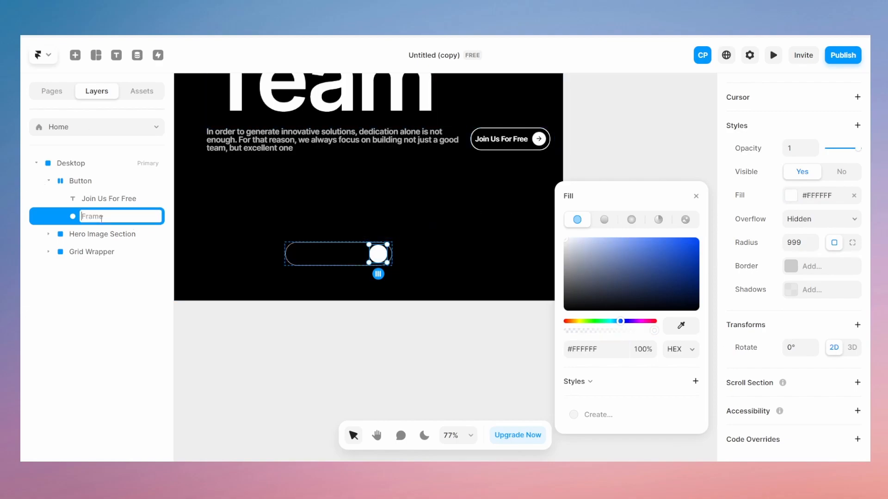
pyautogui.write('ICon-wrapper')
pyautogui.press('Return')
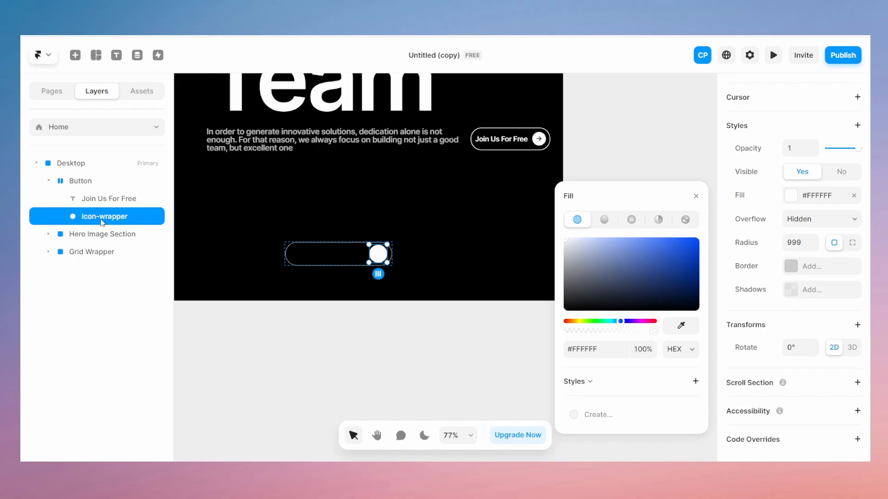
# Set the new button's "Join Us For Free" text color to white
pyautogui.click(313, 257)
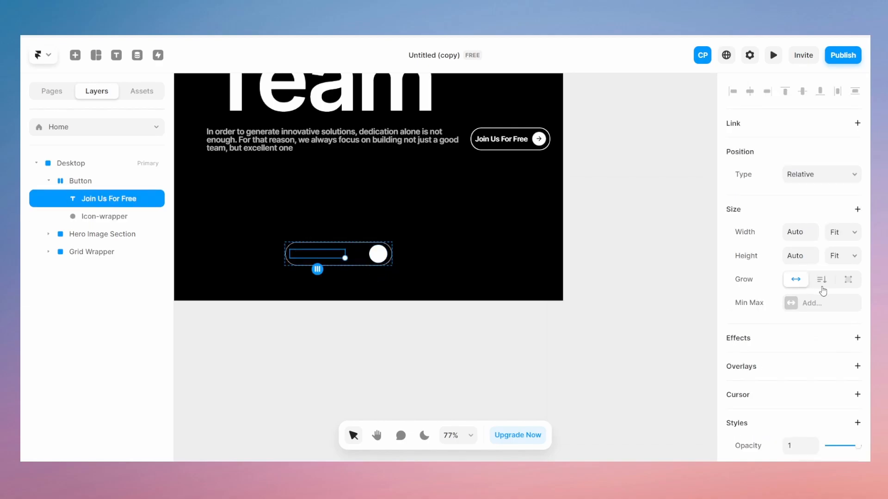
pyautogui.scroll(-10, 813, 282)
pyautogui.click(790, 224)
pyautogui.moveTo(604, 299); pyautogui.dragTo(525, 253)
pyautogui.click(507, 234)
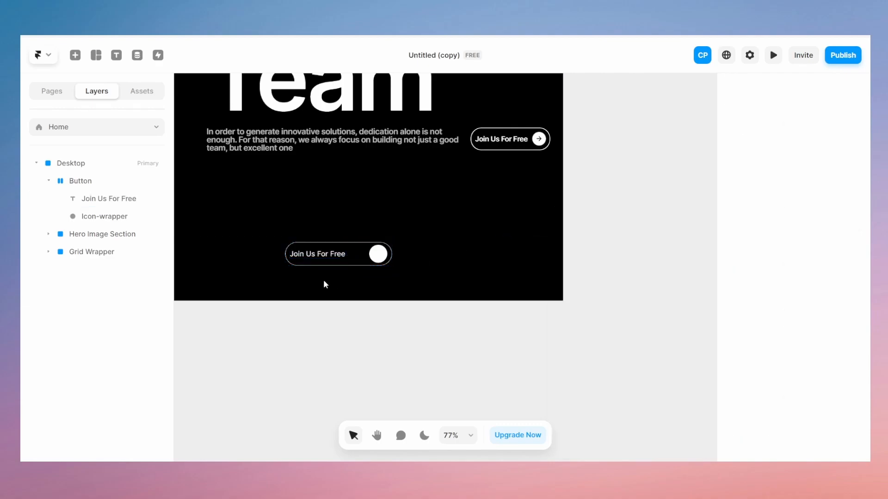
# Search the insert library for "icons" and add the Material icon component to the canvas
pyautogui.click(386, 258)
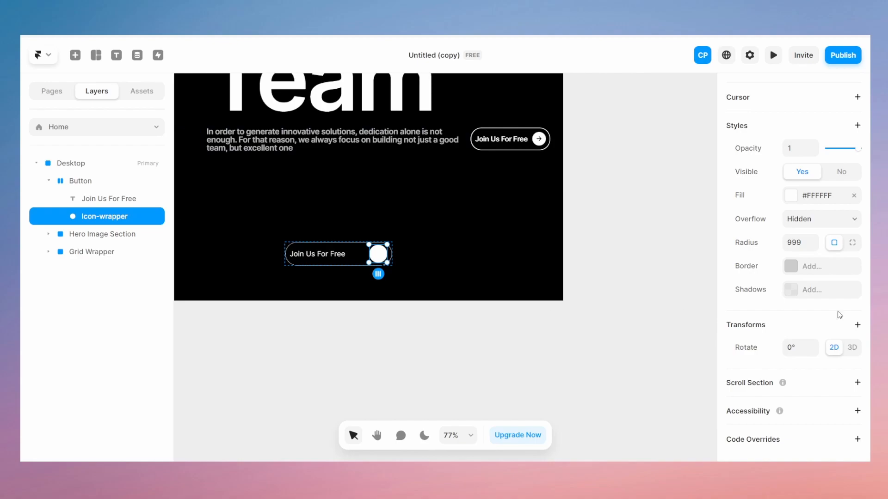
pyautogui.click(75, 55)
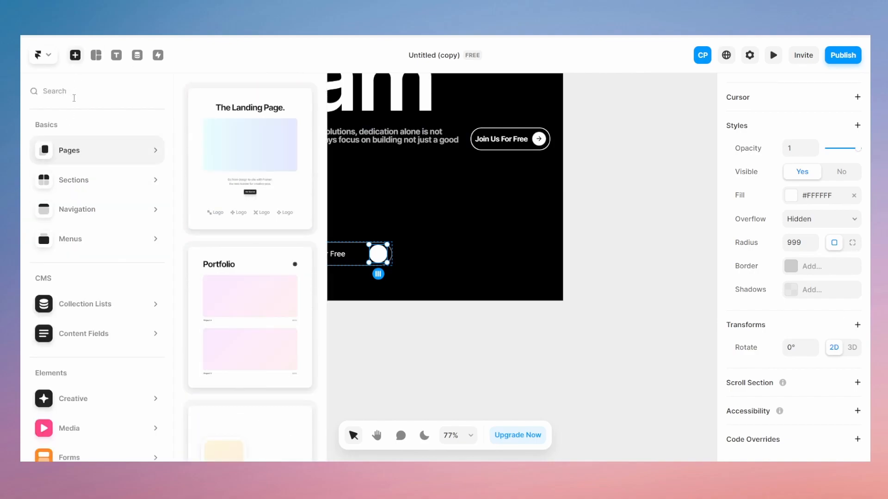
pyautogui.write('icons')
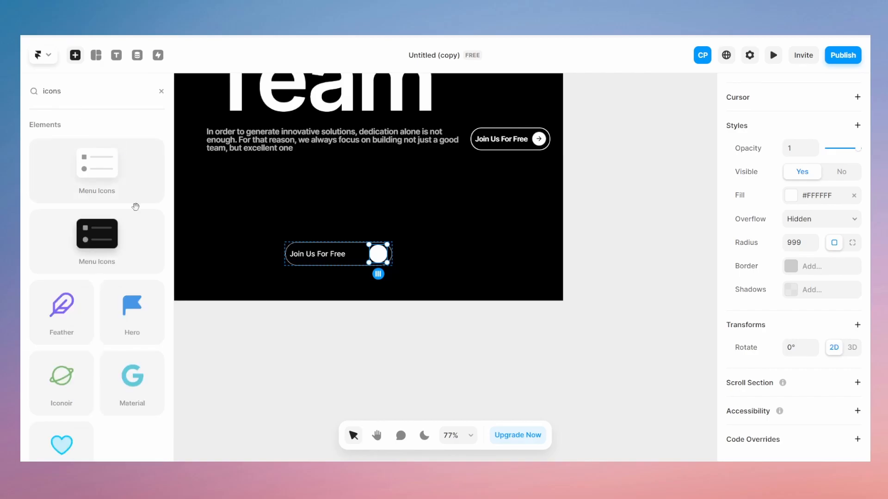
pyautogui.scroll(-1, 107, 319)
pyautogui.click(121, 360)
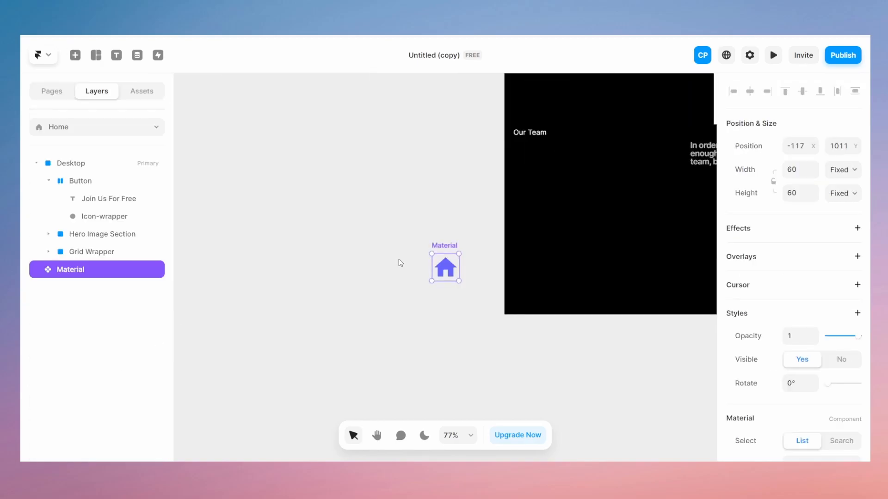
# Switch the Material icon's selection mode to Search and set its name to "arrow forward"
pyautogui.scroll(-3, 833, 309)
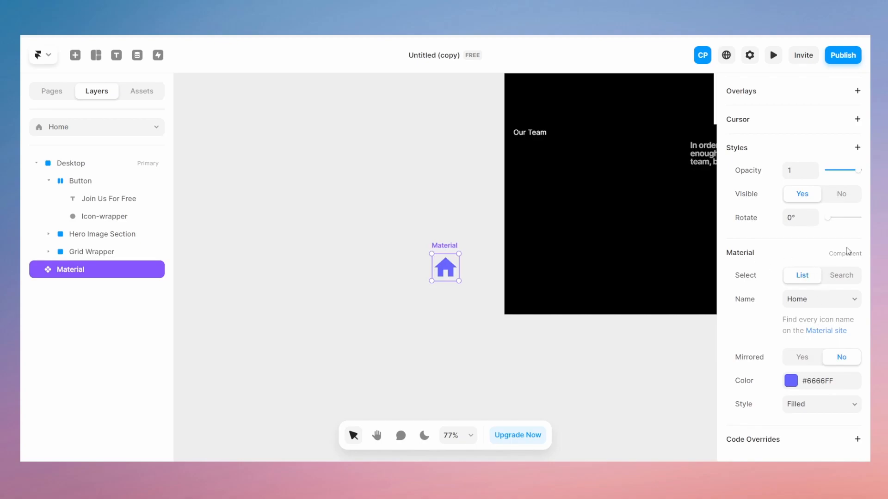
pyautogui.click(834, 279)
pyautogui.click(821, 332)
pyautogui.press('BackSpace')
pyautogui.write('arrow forward')
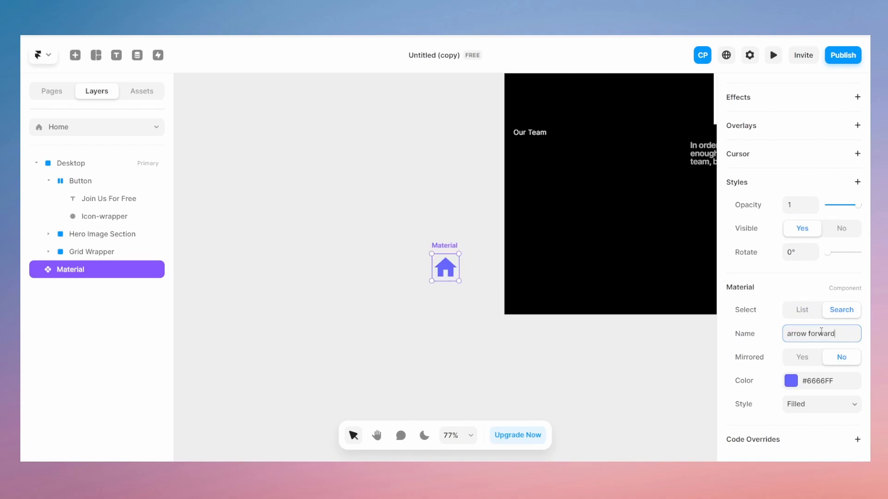
# Set the Material arrow icon's color to #FFFFFF
pyautogui.click(791, 381)
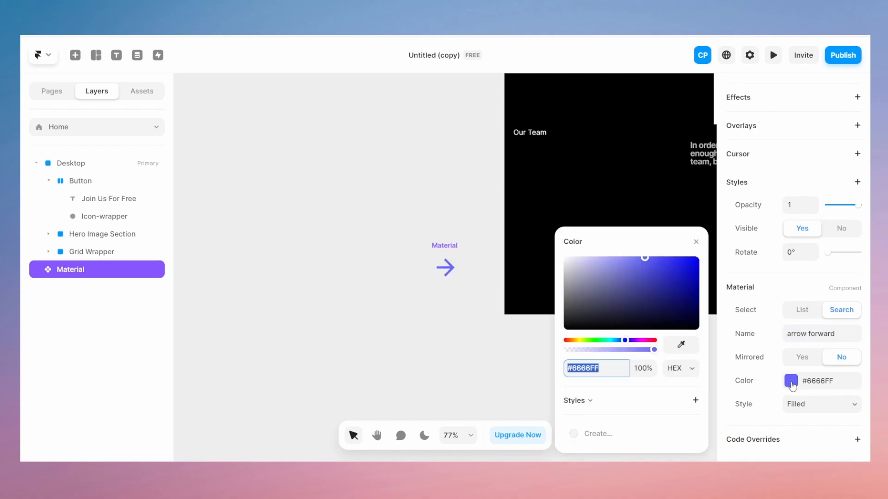
pyautogui.moveTo(598, 304); pyautogui.dragTo(551, 252)
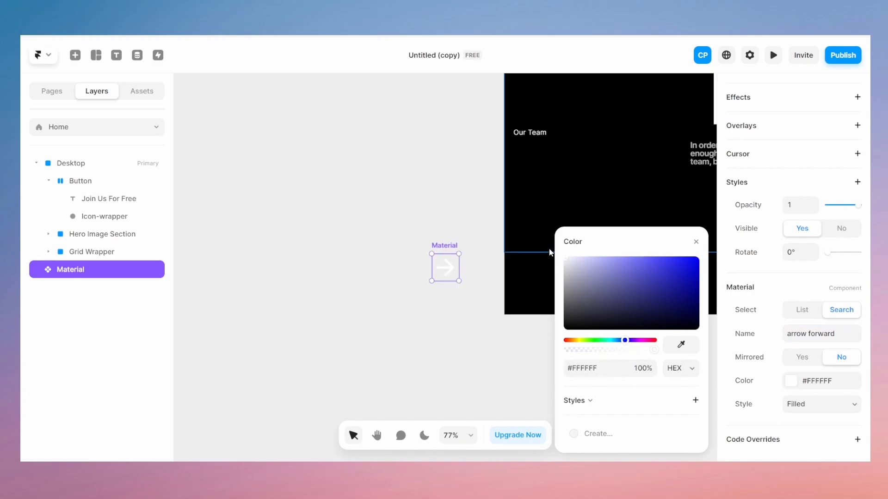
pyautogui.click(460, 314)
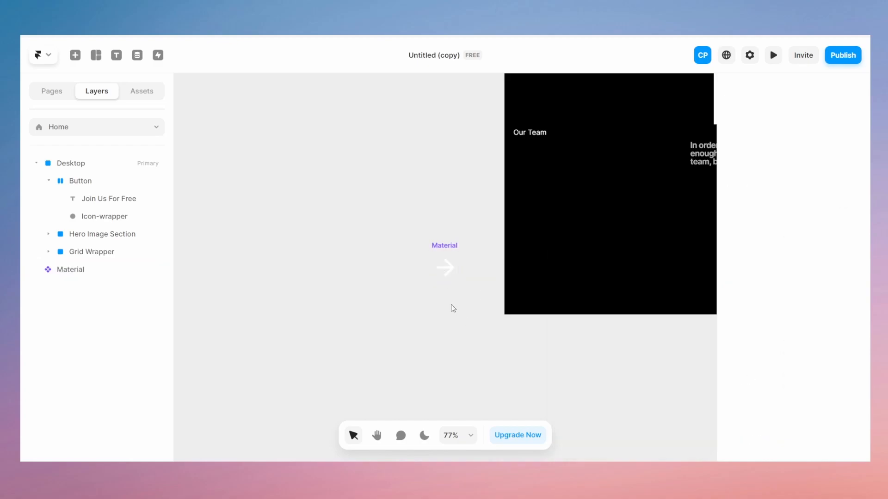
# Lock the Material arrow icon's proportions and set its width to 16
pyautogui.click(446, 261)
pyautogui.scroll(3, 799, 166)
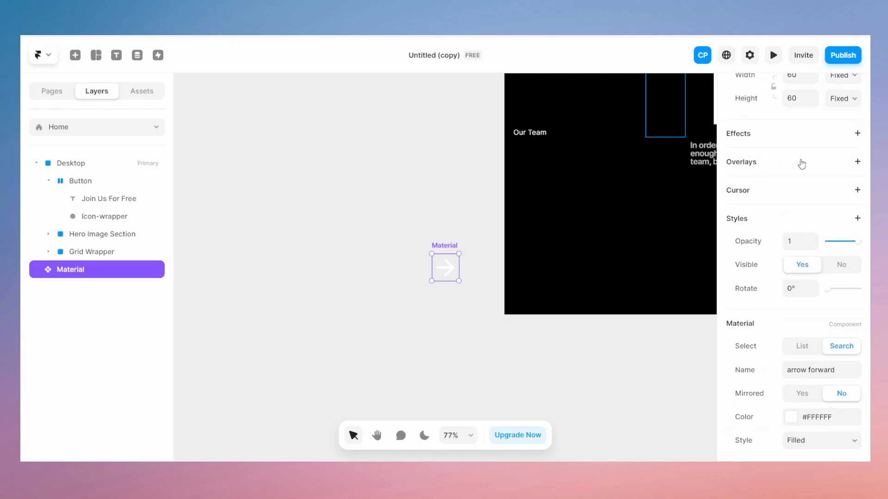
pyautogui.click(791, 170)
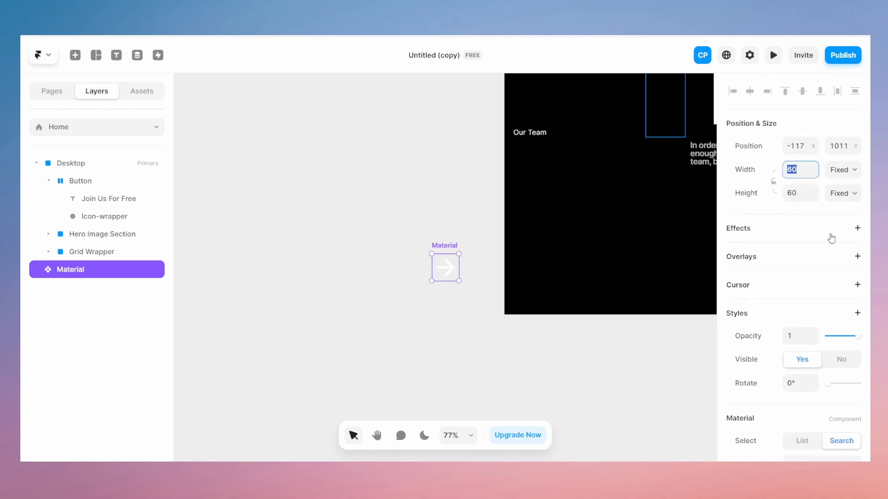
pyautogui.click(774, 181)
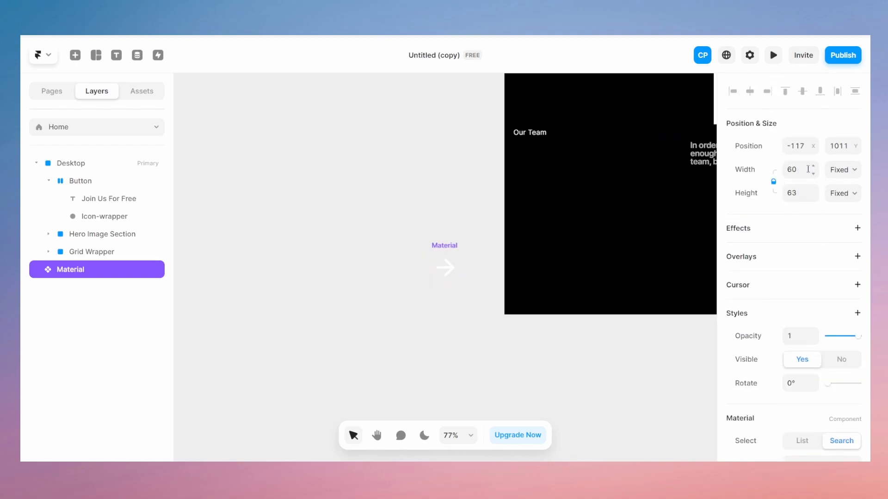
pyautogui.write('1')
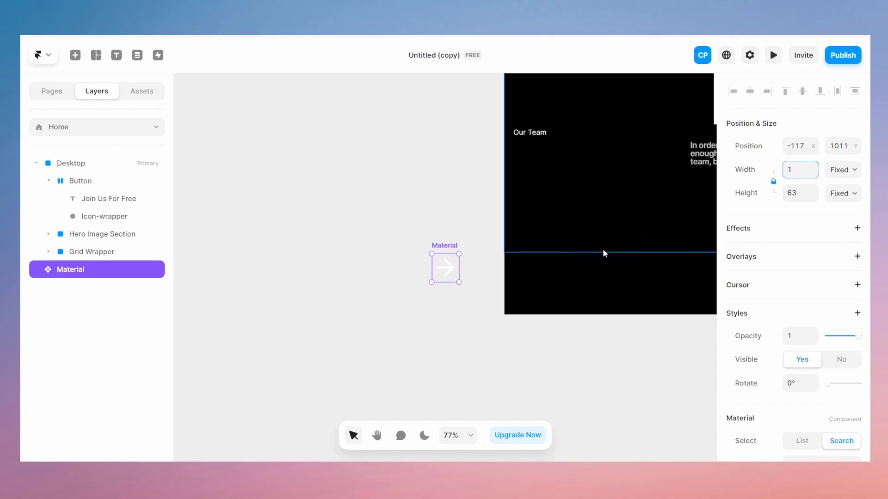
pyautogui.press('Return')
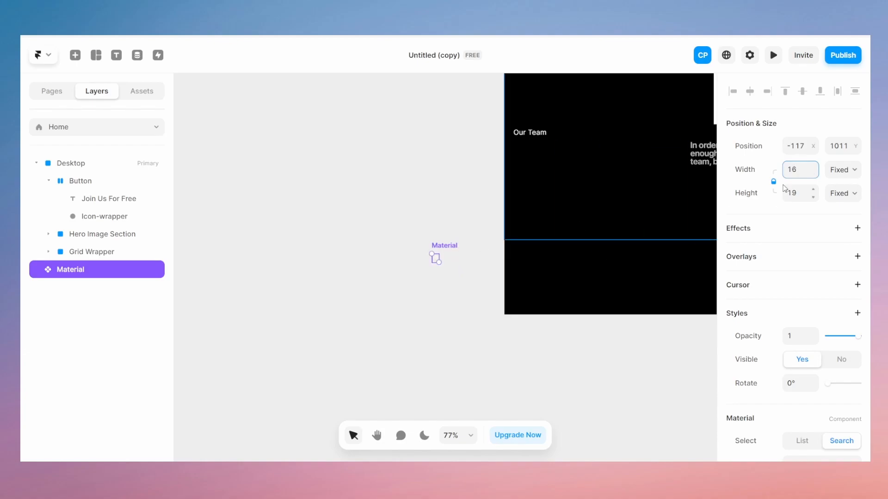
# Try to set the arrow icon's height to 16 and lock its proportions again
pyautogui.click(773, 181)
pyautogui.click(803, 194)
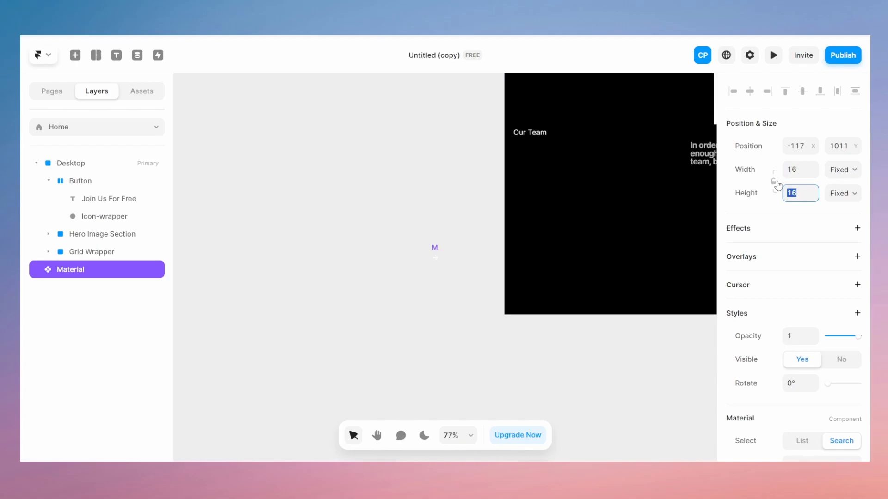
pyautogui.press('BackSpace')
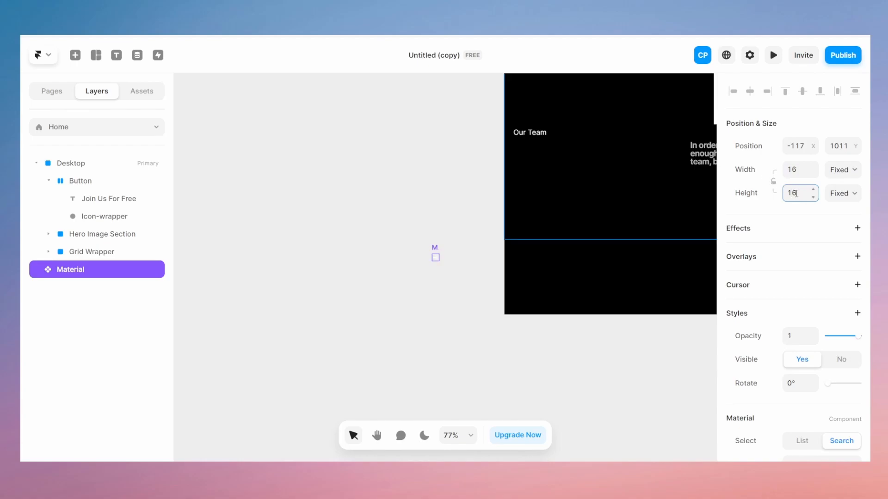
pyautogui.click(773, 181)
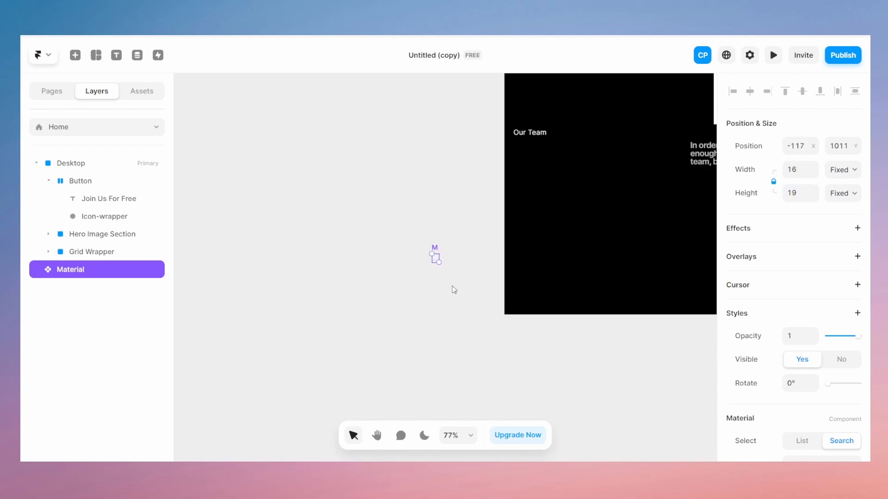
# Nest the Material arrow icon inside the Button's Icon-wrapper layer
pyautogui.moveTo(437, 257); pyautogui.dragTo(400, 265)
pyautogui.moveTo(72, 272); pyautogui.dragTo(109, 218)
pyautogui.click(102, 217)
pyautogui.press('space')
pyautogui.moveTo(594, 283); pyautogui.dragTo(321, 274)
pyautogui.moveTo(609, 301); pyautogui.dragTo(483, 298)
pyautogui.click(463, 262)
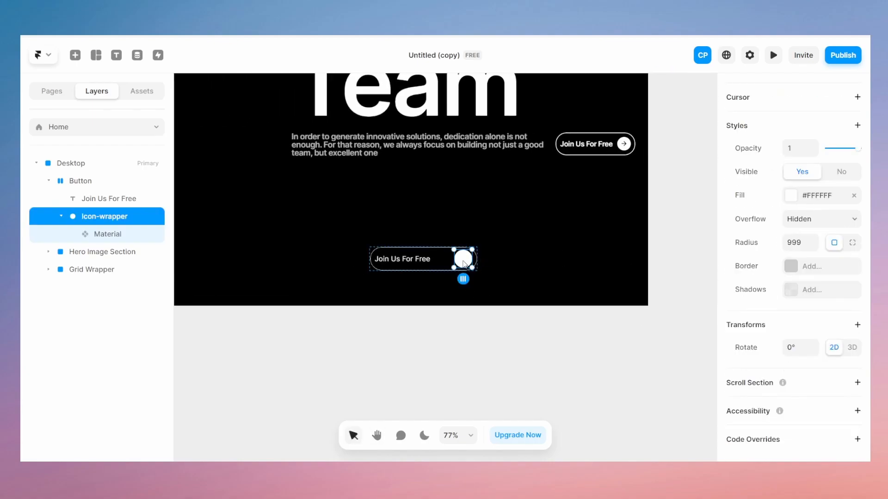
# Set the nested Material arrow icon's color to black
pyautogui.click(119, 232)
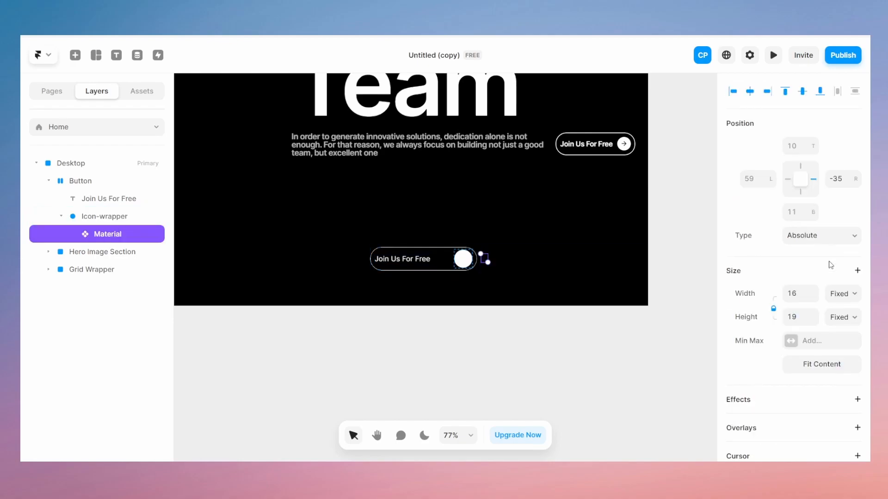
pyautogui.scroll(-8, 830, 257)
pyautogui.click(792, 354)
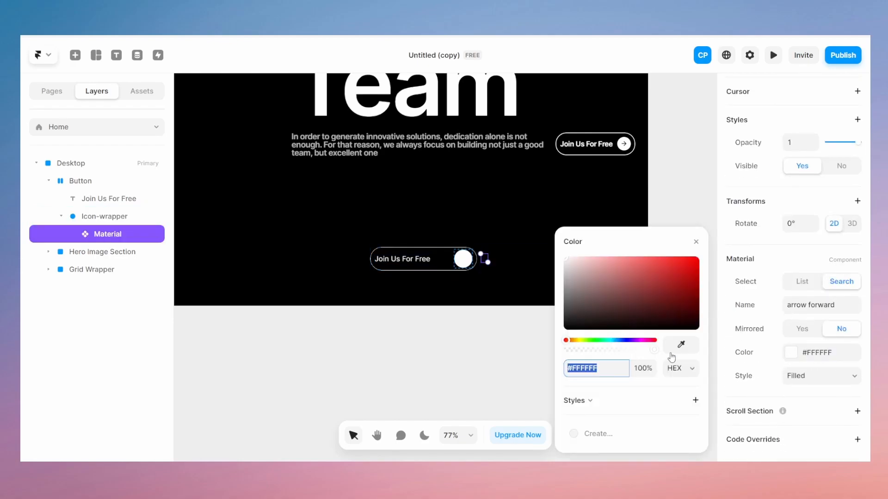
pyautogui.moveTo(618, 307); pyautogui.dragTo(531, 331)
# Add a horizontal, centered stack layout to the Icon-wrapper frame
pyautogui.click(463, 258)
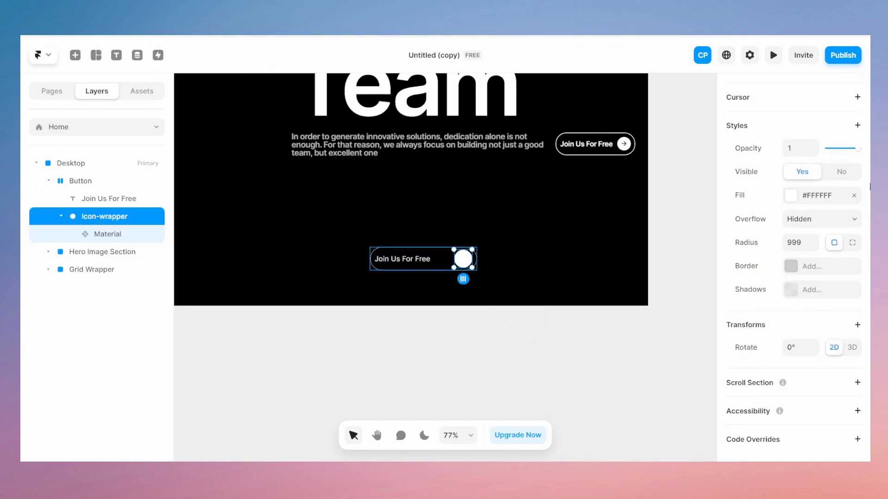
pyautogui.scroll(5, 821, 227)
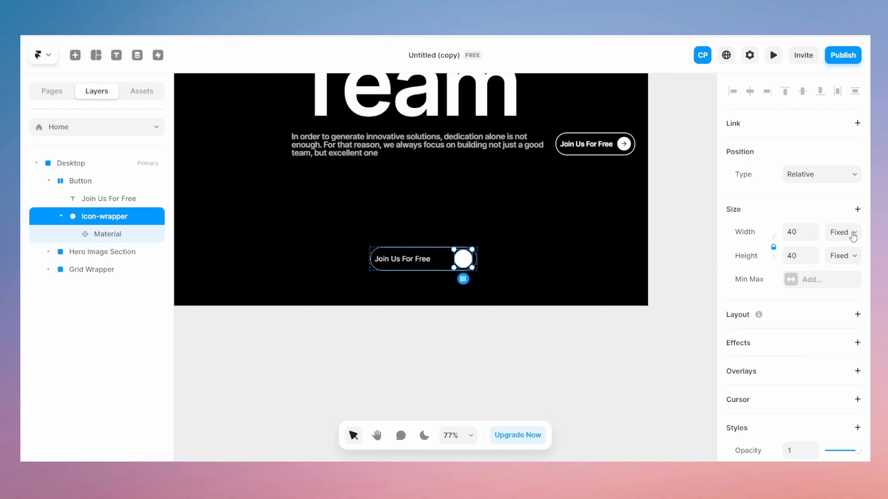
pyautogui.scroll(-5, 851, 236)
pyautogui.click(857, 108)
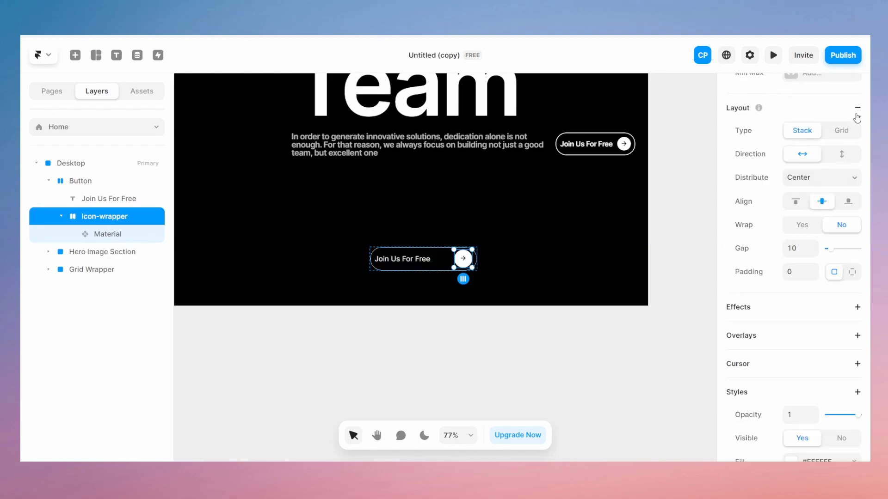
# Set the Material arrow icon's position type to Absolute inside the Icon-wrapper
pyautogui.click(463, 259)
pyautogui.scroll(6, 832, 220)
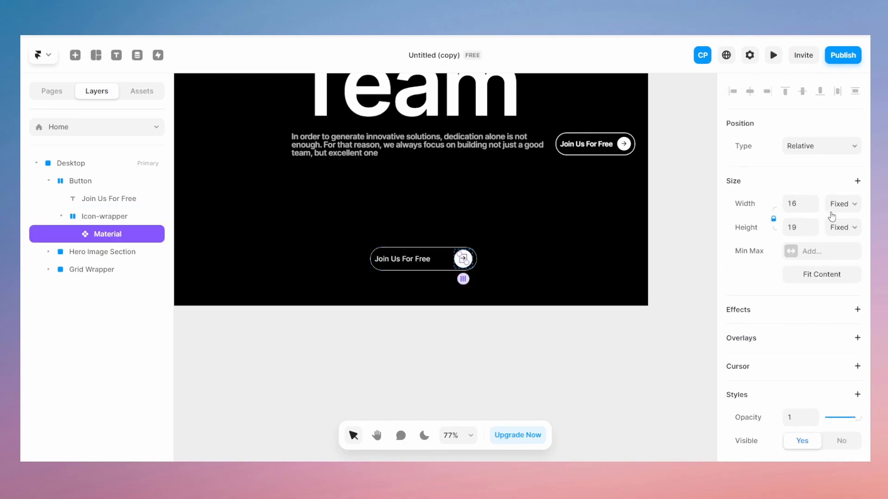
pyautogui.click(803, 165)
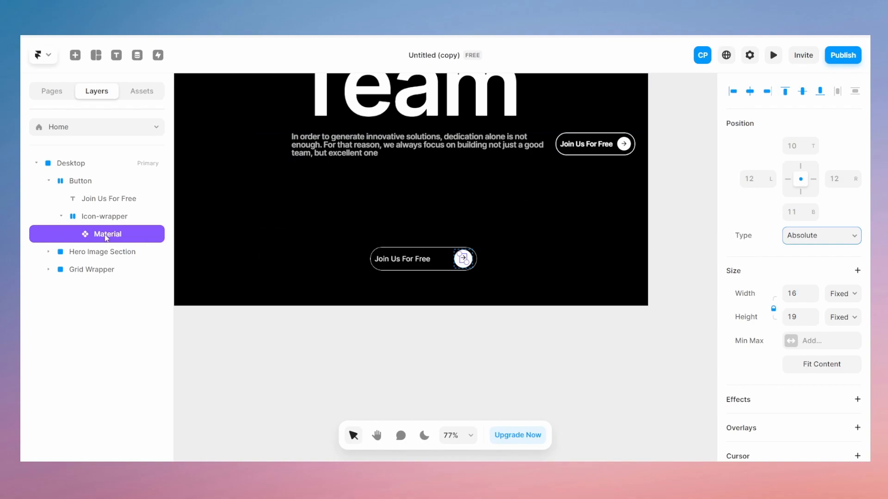
# Unlock the arrow icon's proportions and set both its width and height to 20
pyautogui.scroll(-5, 817, 275)
pyautogui.scroll(2, 793, 209)
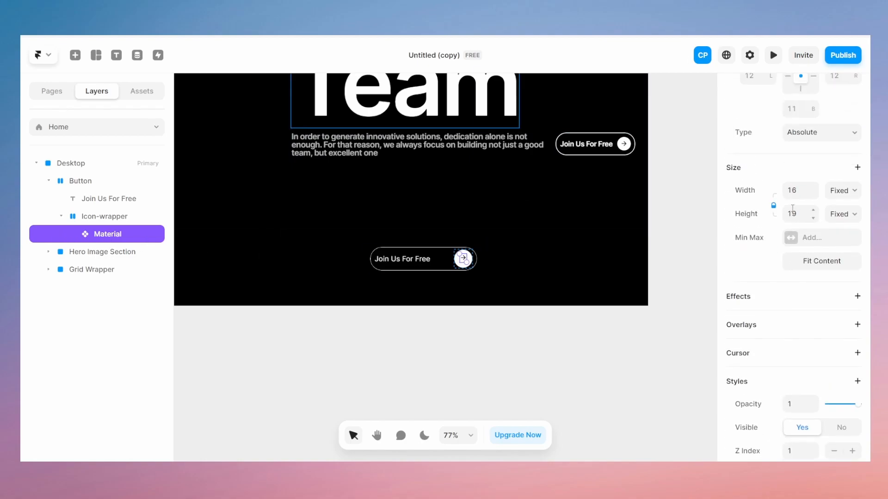
pyautogui.click(773, 206)
pyautogui.click(791, 190)
pyautogui.write('20')
pyautogui.press('Return')
pyautogui.scroll(3, 797, 198)
pyautogui.click(800, 317)
pyautogui.write('20')
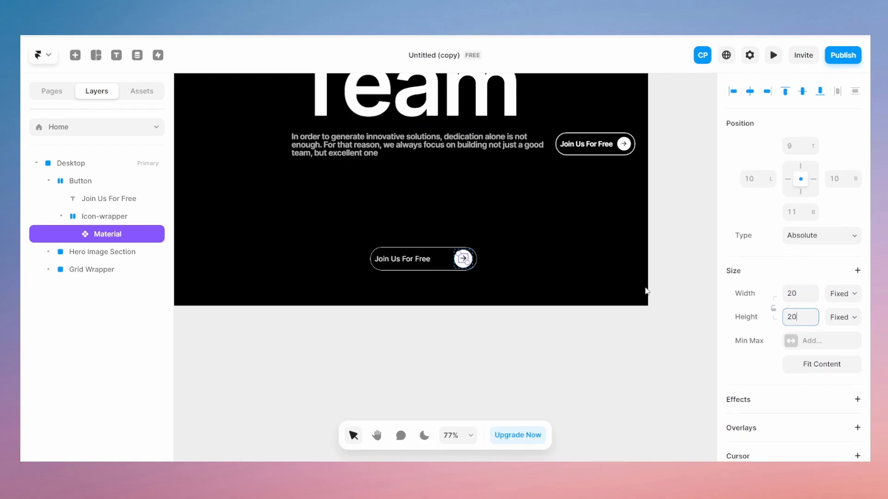
pyautogui.click(387, 375)
pyautogui.scroll(3, 484, 293)
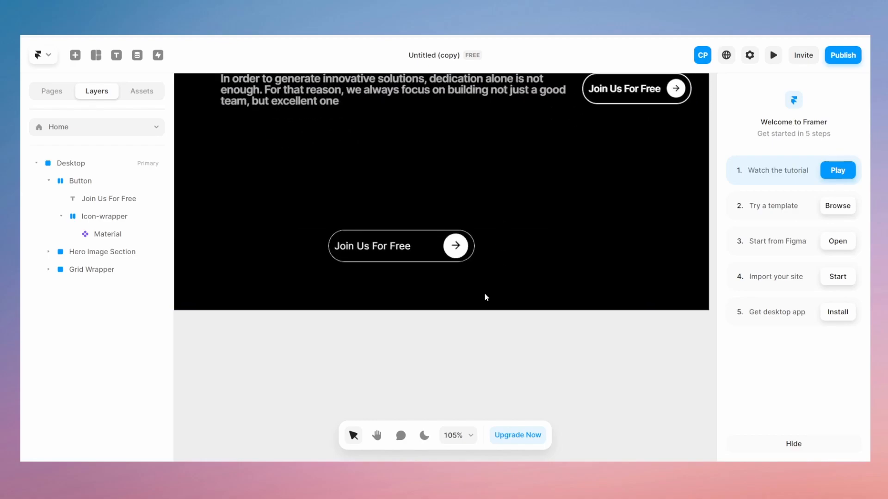
pyautogui.click(455, 245)
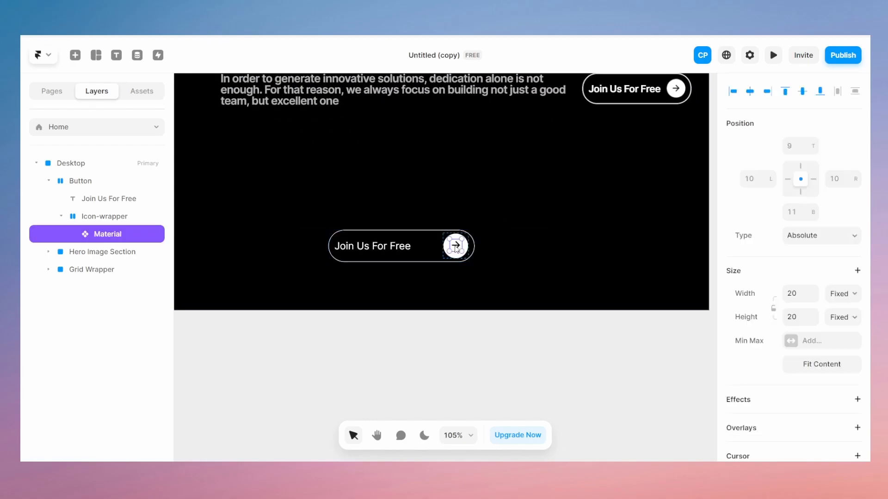
# Convert the whole Button layer into a component named "Primary CTA btn"
pyautogui.click(364, 232)
pyautogui.click(50, 181)
pyautogui.rightClick(81, 183)
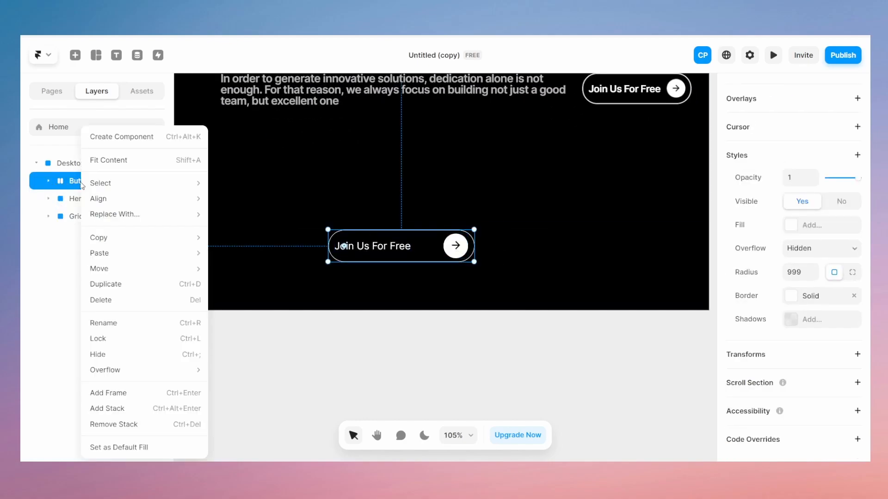
pyautogui.click(116, 136)
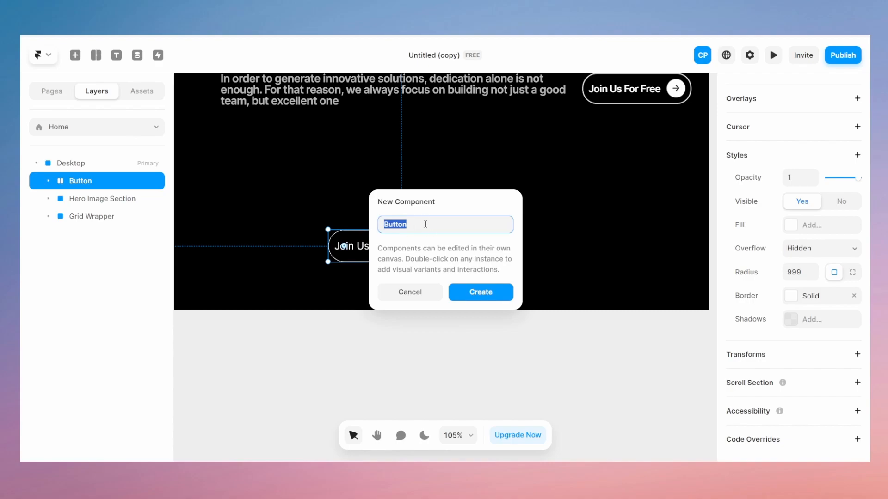
pyautogui.press('BackSpace')
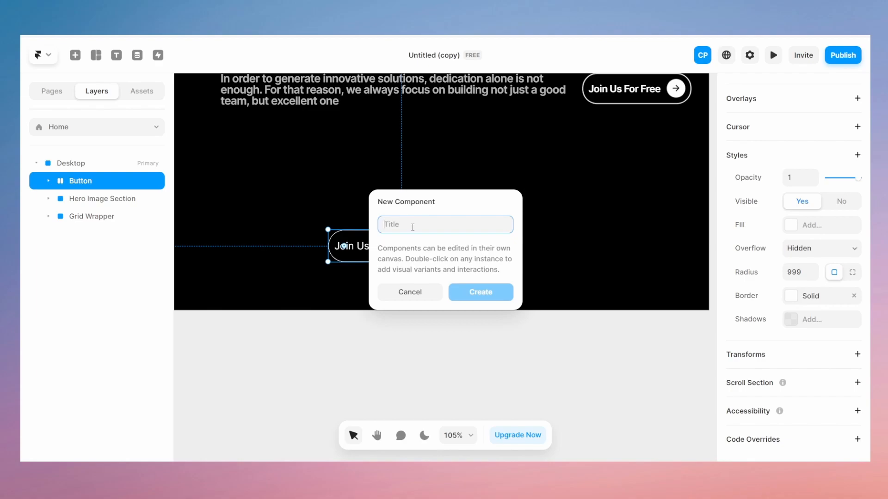
pyautogui.write('NEw')
pyautogui.press('BackSpace')
pyautogui.write('ew')
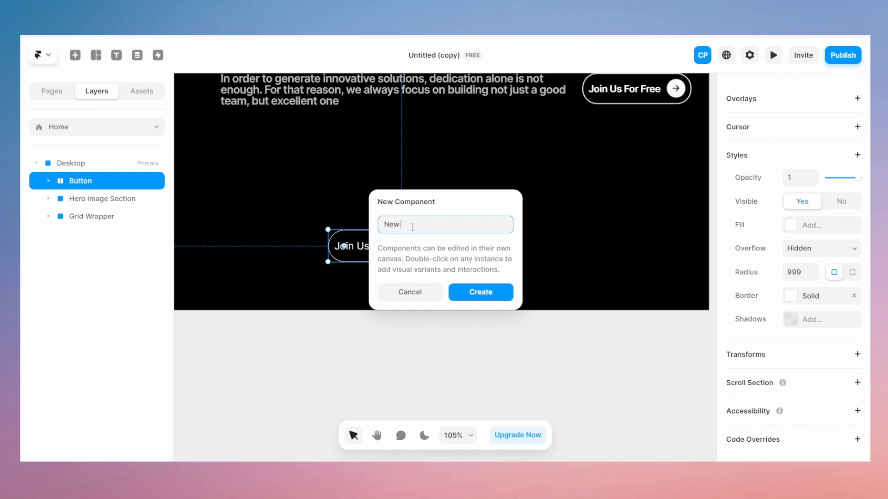
pyautogui.press('BackSpace')
pyautogui.press('BackSpace')
pyautogui.press('BackSpace')
pyautogui.write('Pr')
pyautogui.click(488, 293)
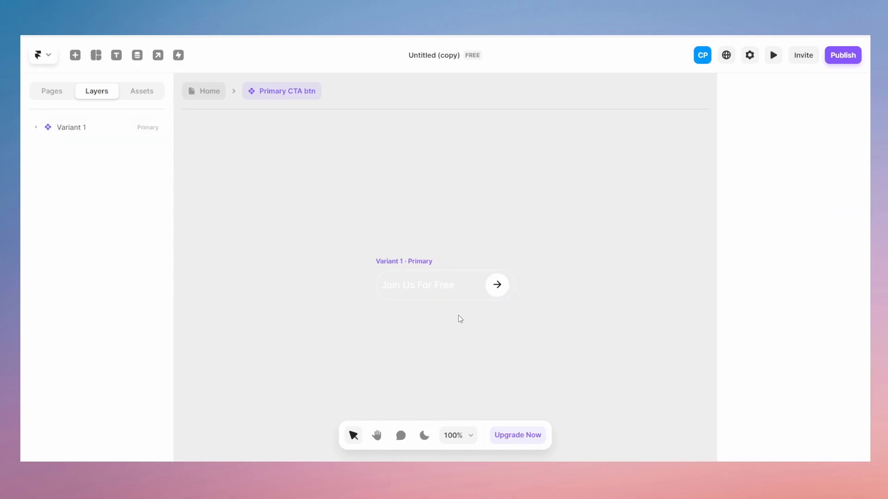
# Switch the component's primary Variant 1 to individual side padding and set its right padding to 5
pyautogui.click(413, 280)
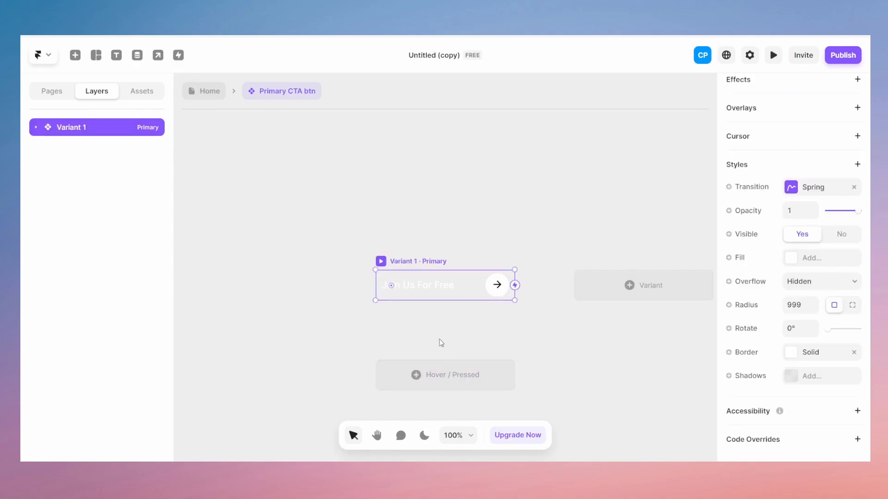
pyautogui.scroll(4, 439, 340)
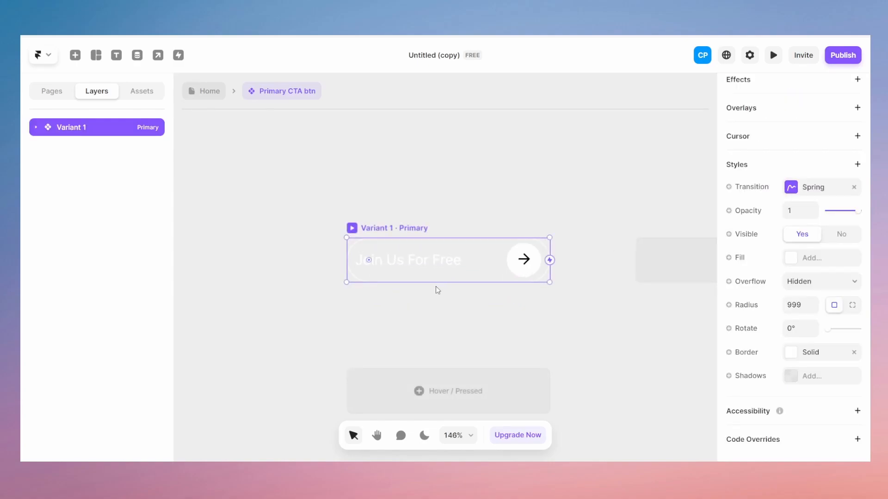
pyautogui.scroll(4, 435, 290)
pyautogui.click(582, 267)
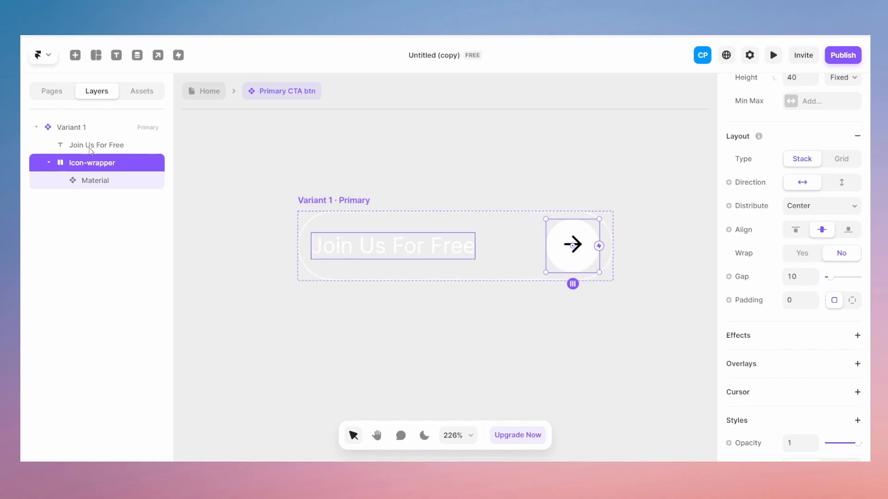
pyautogui.press('Escape')
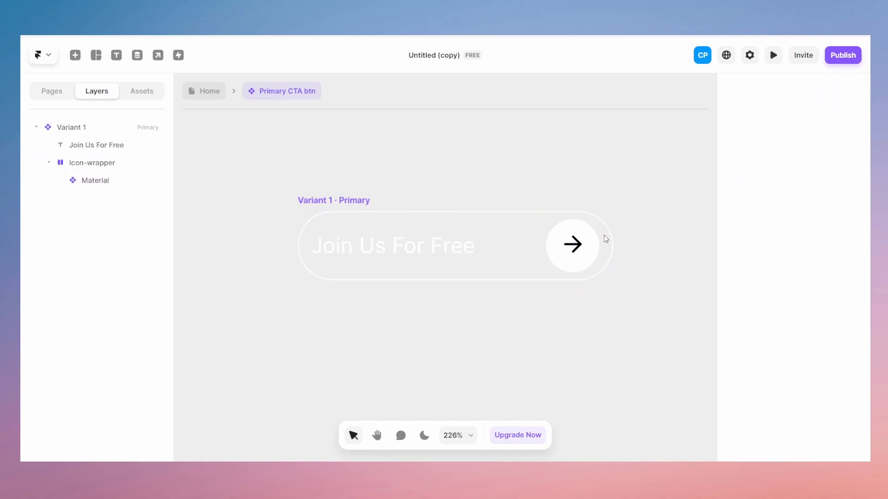
pyautogui.click(109, 133)
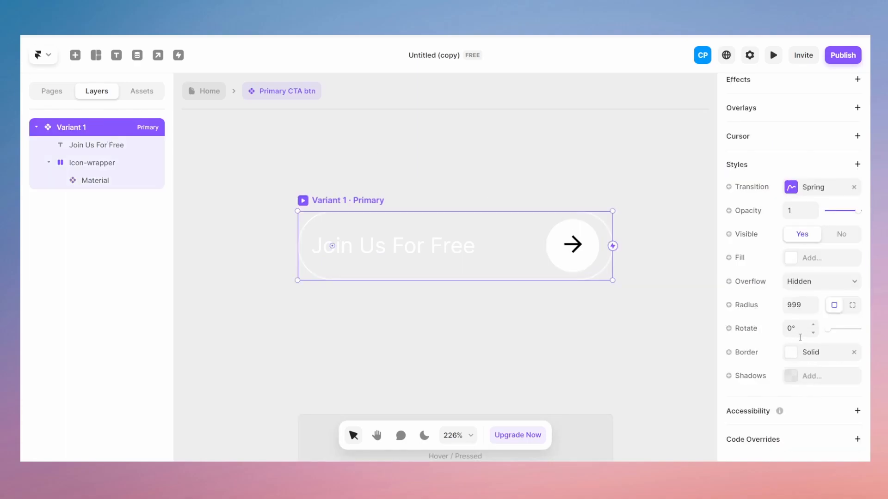
pyautogui.scroll(6, 799, 350)
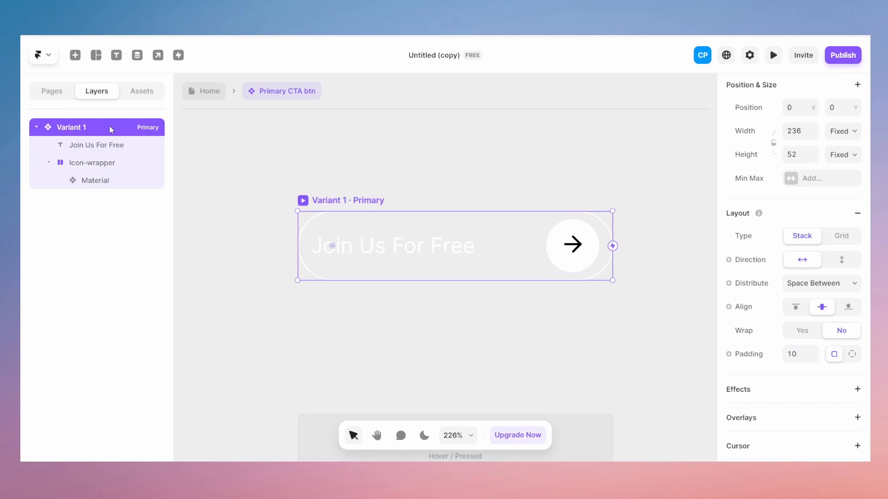
pyautogui.scroll(-6, 789, 263)
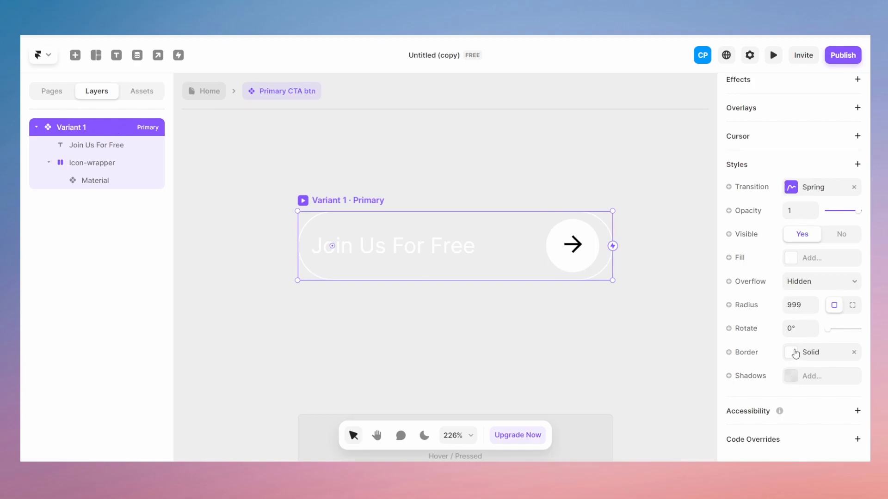
pyautogui.scroll(4, 805, 268)
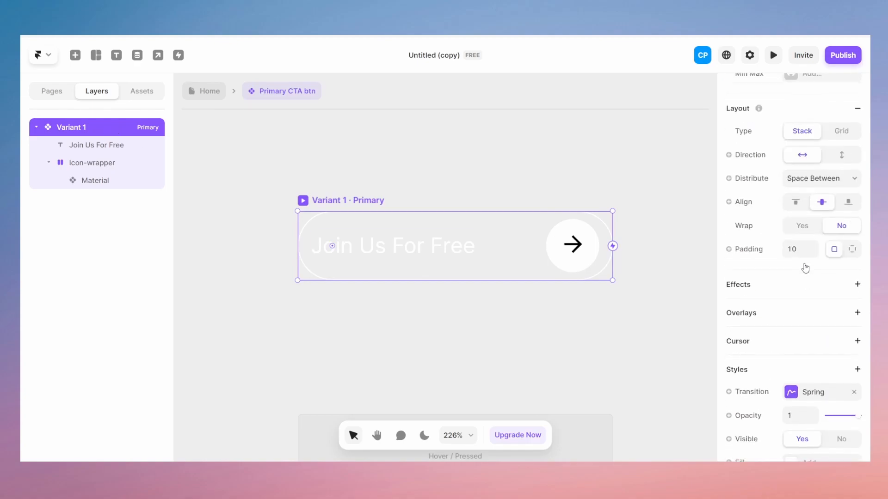
pyautogui.click(853, 252)
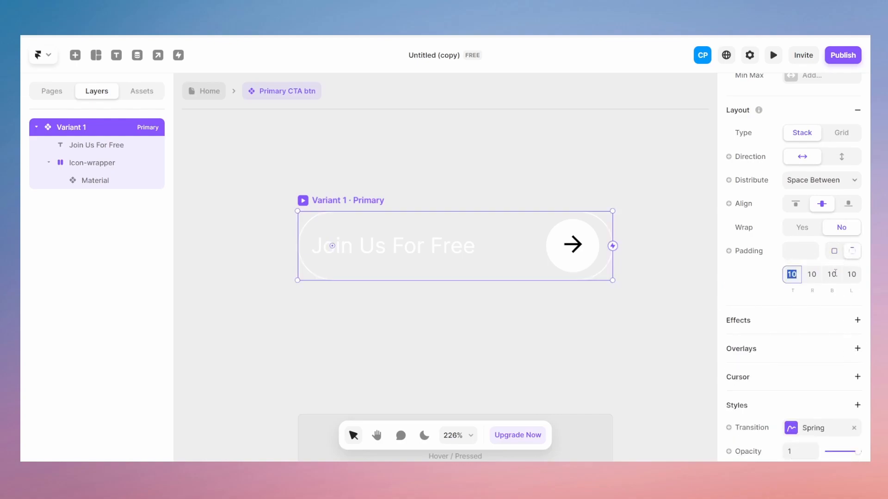
pyautogui.click(817, 273)
pyautogui.press('BackSpace')
pyautogui.write('5')
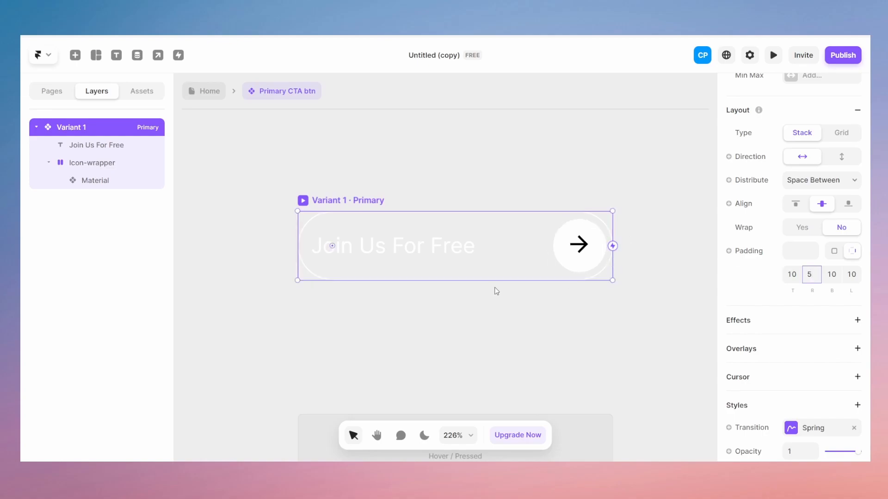
pyautogui.click(522, 319)
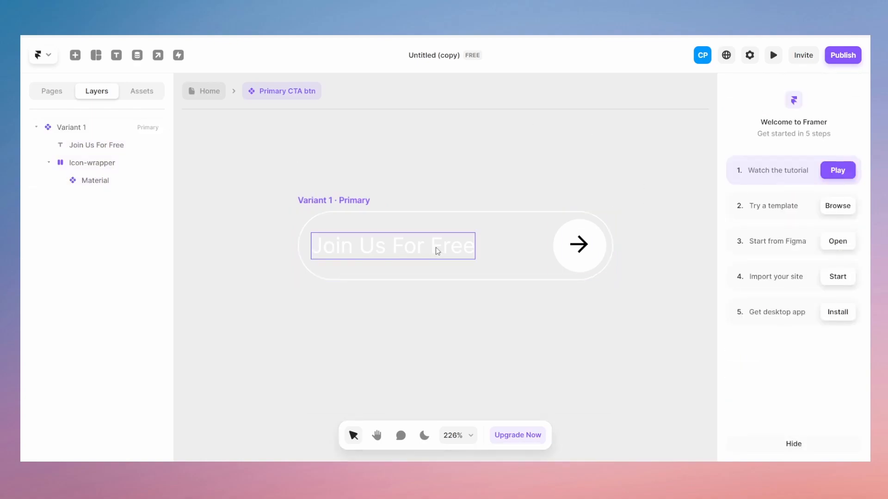
# Return to the Home page and set the Primary CTA btn instance's width and height to Fit
pyautogui.click(96, 126)
pyautogui.scroll(4, 848, 238)
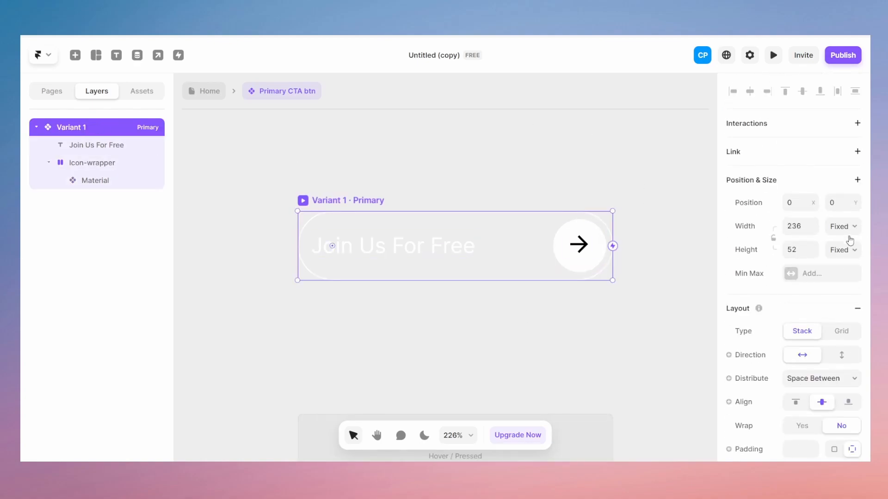
pyautogui.scroll(-2, 840, 381)
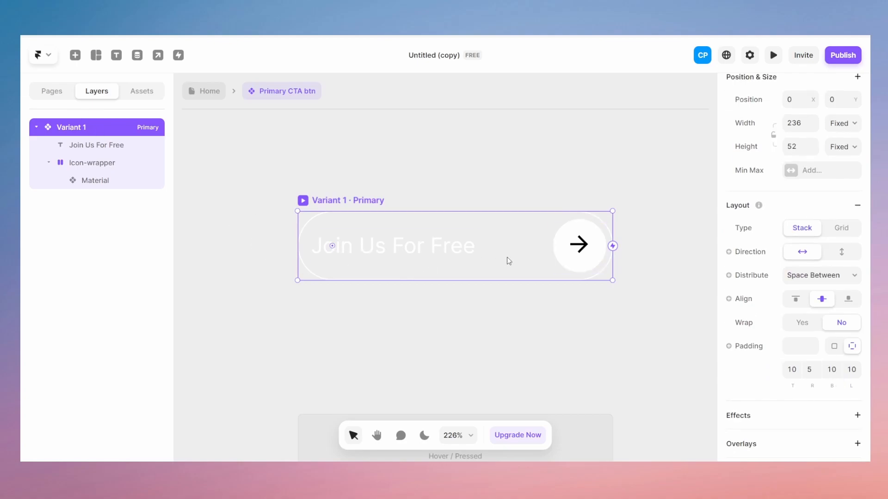
pyautogui.click(214, 91)
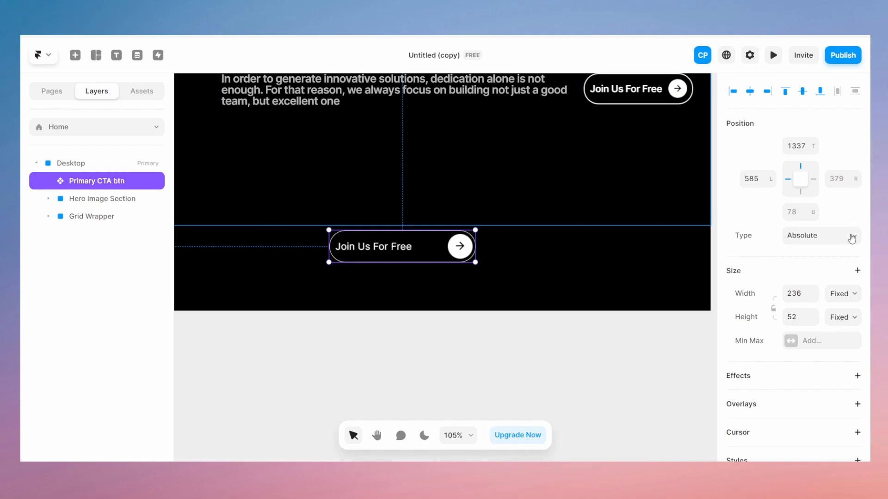
pyautogui.click(850, 340)
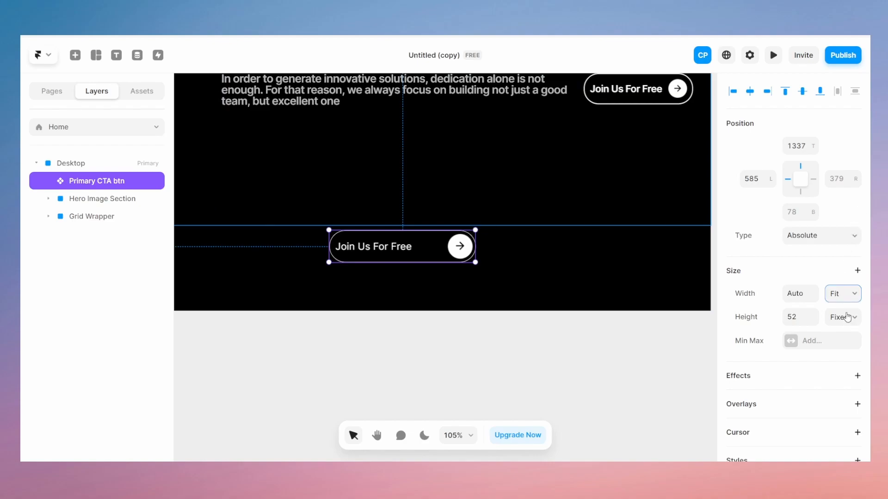
pyautogui.click(850, 360)
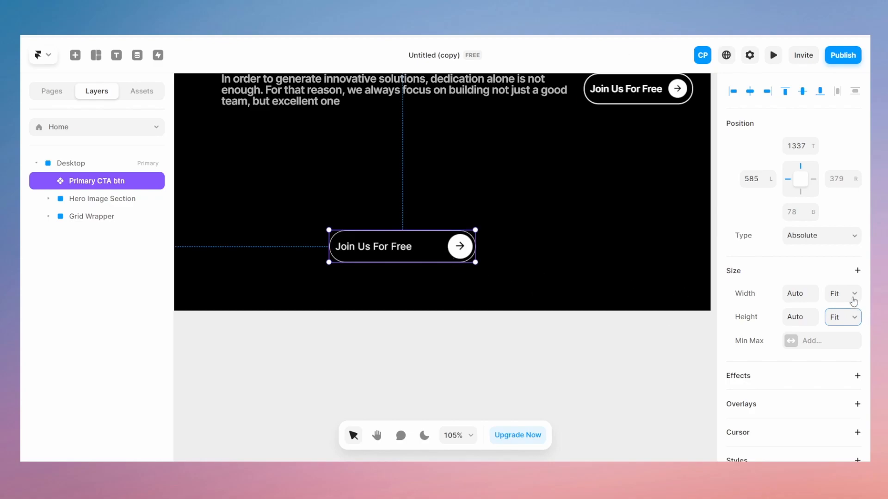
# Open the Primary CTA btn component for editing and set Variant 1's width and height to Fit
pyautogui.doubleClick(415, 243)
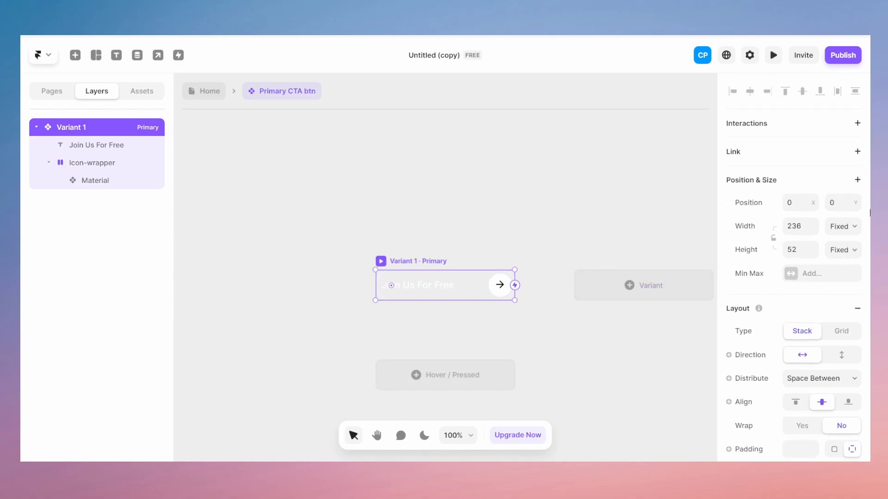
pyautogui.click(849, 275)
pyautogui.click(843, 250)
pyautogui.click(846, 294)
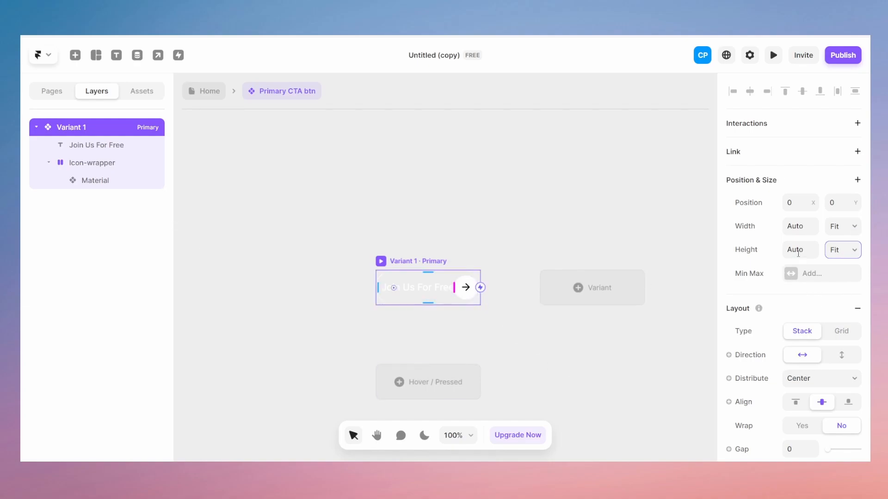
# Set the gap between Variant 1's label and icon wrapper to 10
pyautogui.scroll(-10, 798, 254)
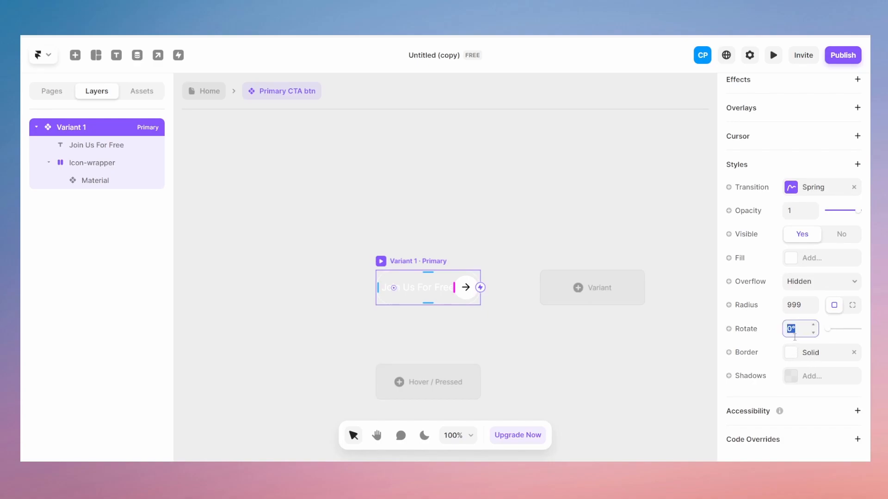
pyautogui.scroll(5, 762, 364)
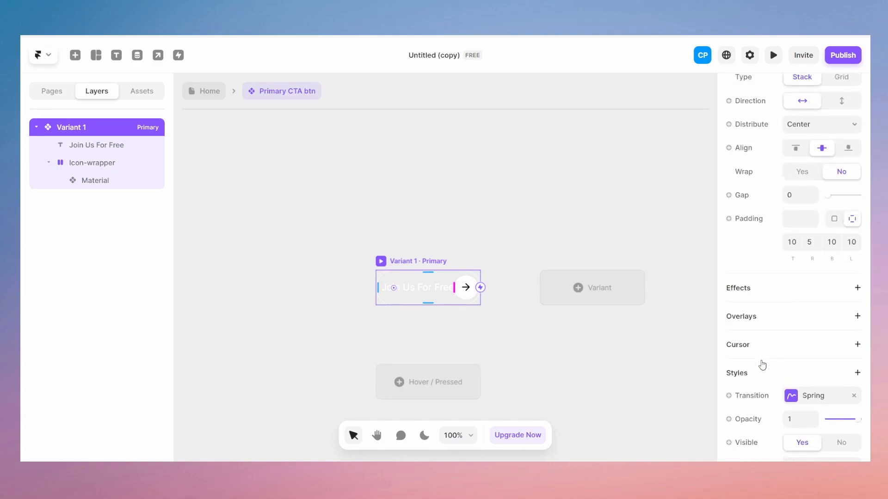
pyautogui.scroll(2, 763, 365)
pyautogui.click(795, 301)
pyautogui.write('10')
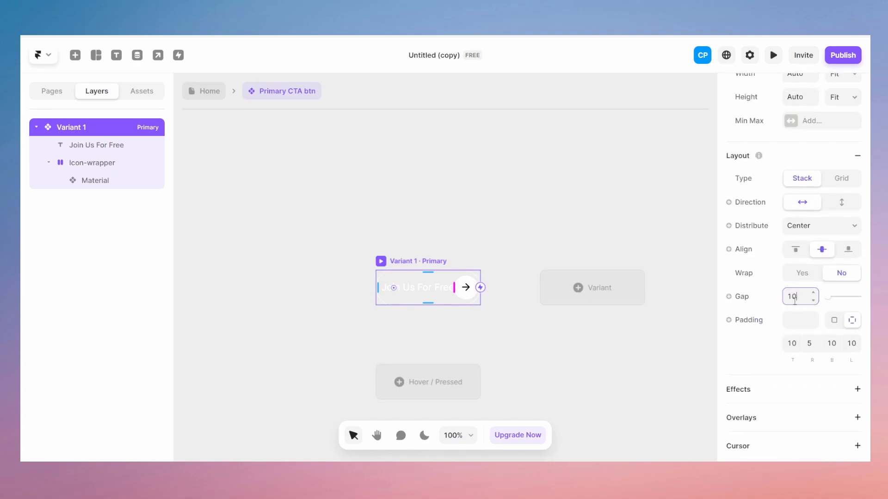
pyautogui.press('Return')
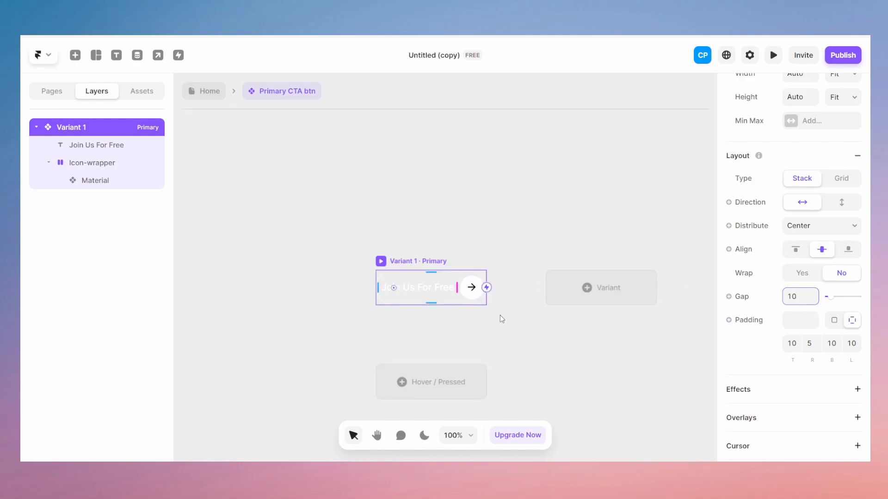
pyautogui.click(456, 325)
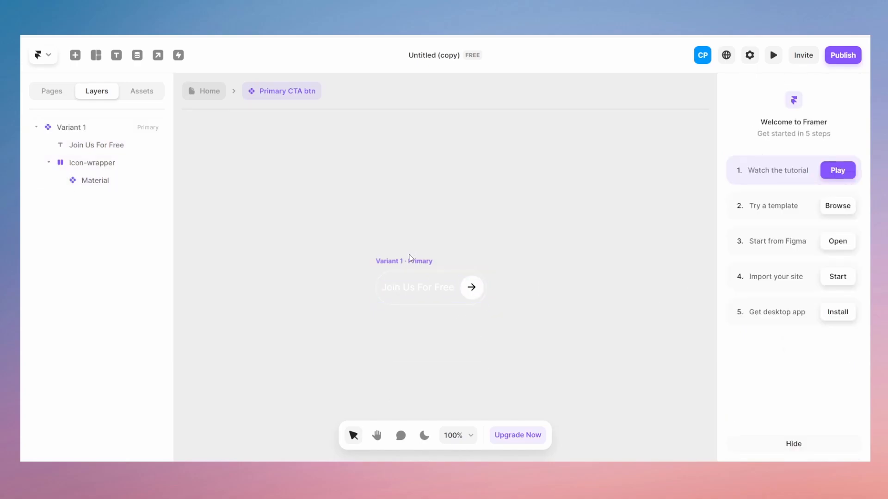
pyautogui.click(476, 294)
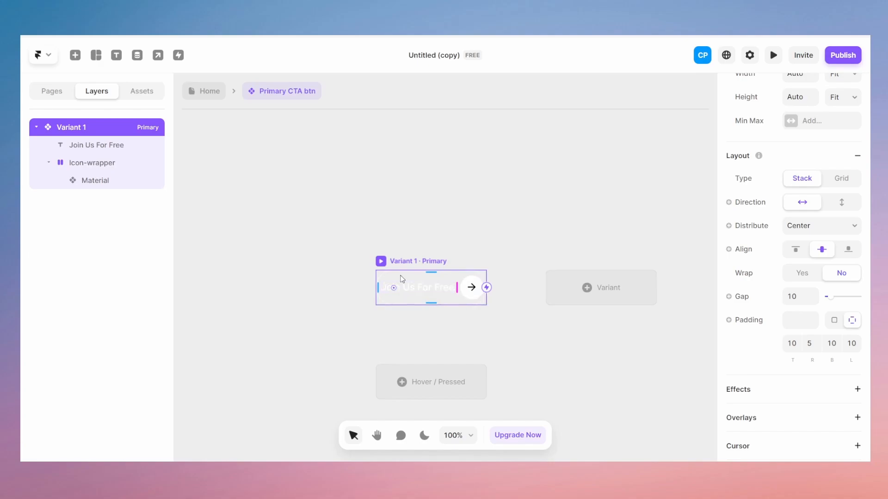
# Switch Variant 1 to uniform padding and set it to 10
pyautogui.scroll(-7, 810, 234)
pyautogui.scroll(4, 850, 231)
pyautogui.click(814, 242)
pyautogui.write('10')
pyautogui.click(803, 224)
pyautogui.write('10')
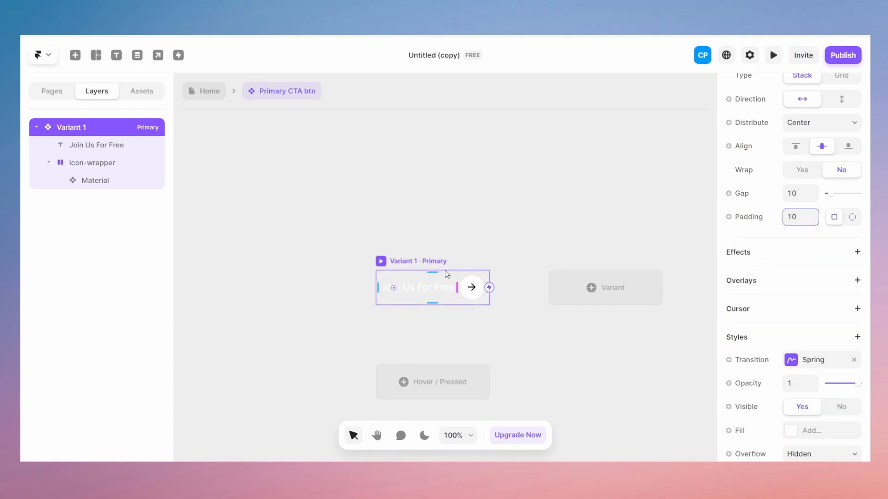
# Add a second variant to the Primary CTA btn component
pyautogui.click(382, 326)
pyautogui.scroll(6, 434, 358)
pyautogui.scroll(2, 445, 318)
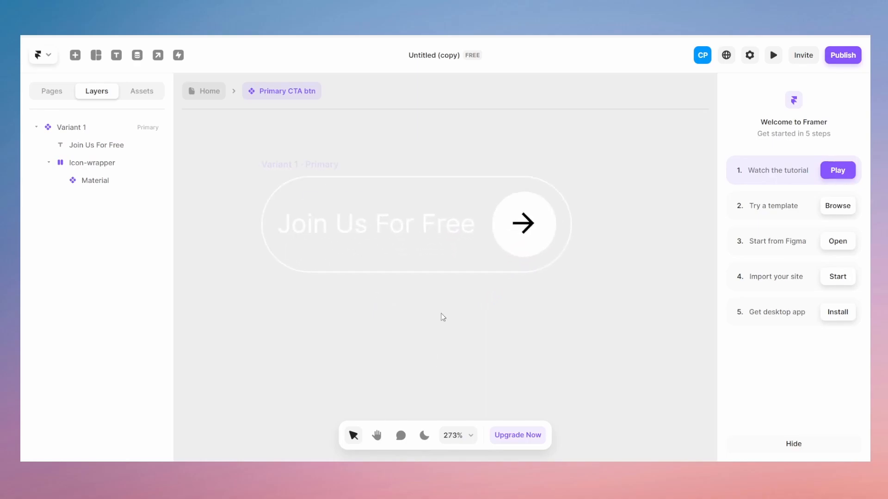
pyautogui.click(448, 268)
pyautogui.scroll(1, 448, 284)
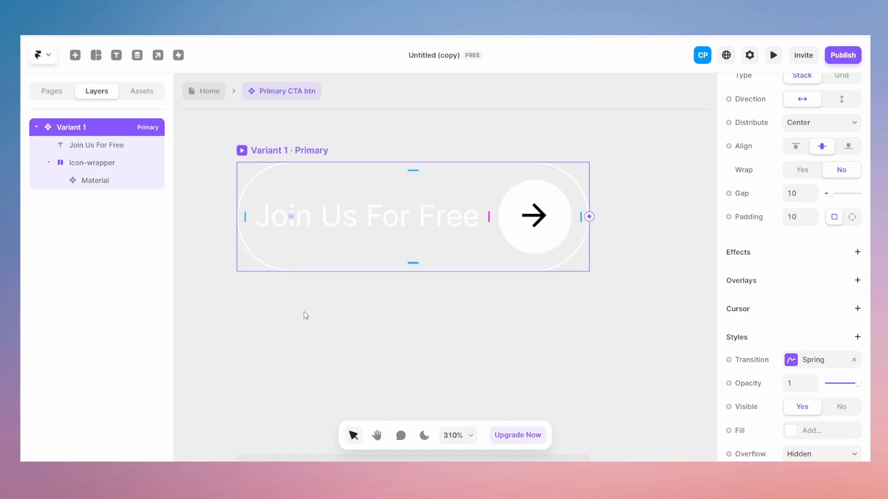
pyautogui.scroll(-8, 405, 296)
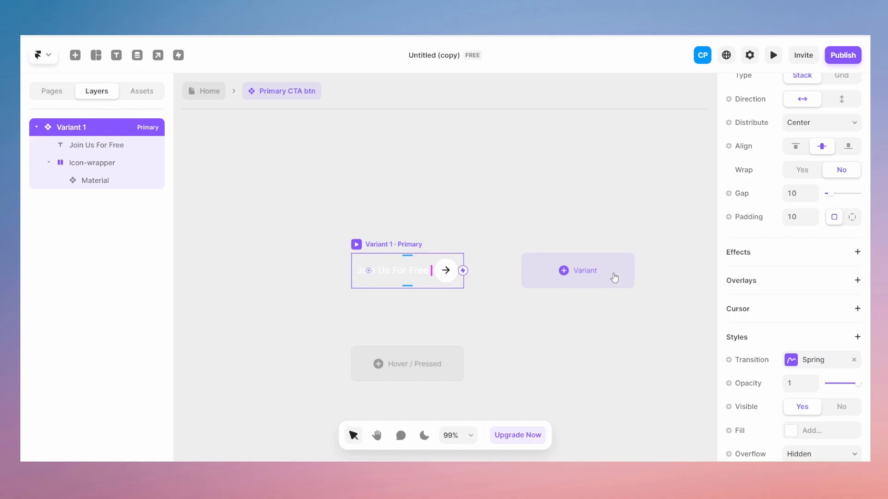
pyautogui.click(565, 271)
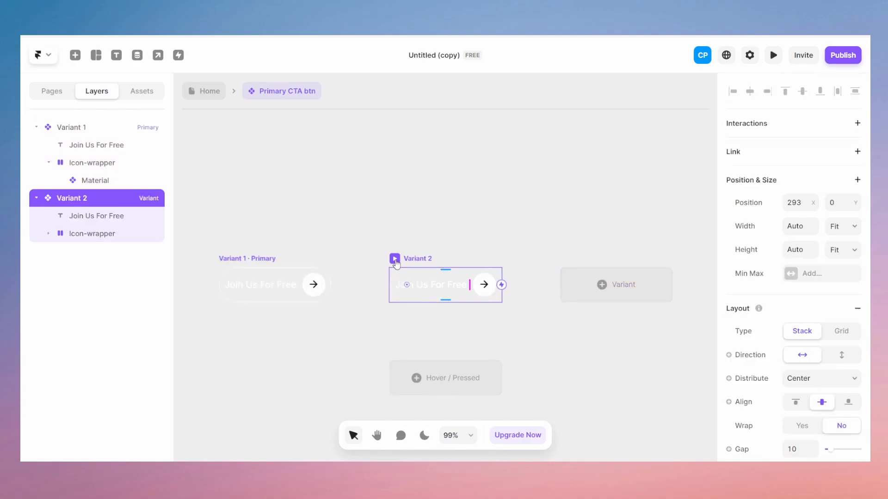
# Rename the primary variant as Loki and the second variant as Sylvie
pyautogui.doubleClick(91, 128)
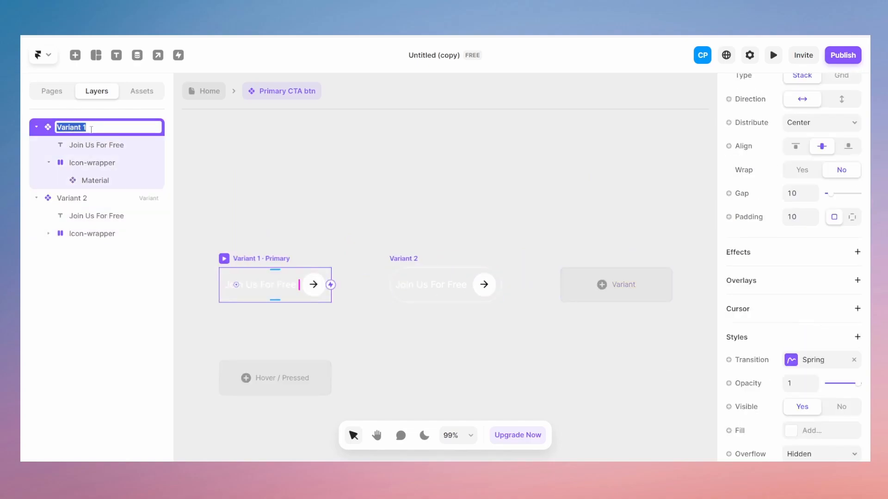
pyautogui.write('PRima')
pyautogui.press('BackSpace')
pyautogui.write('Loki')
pyautogui.press('Return')
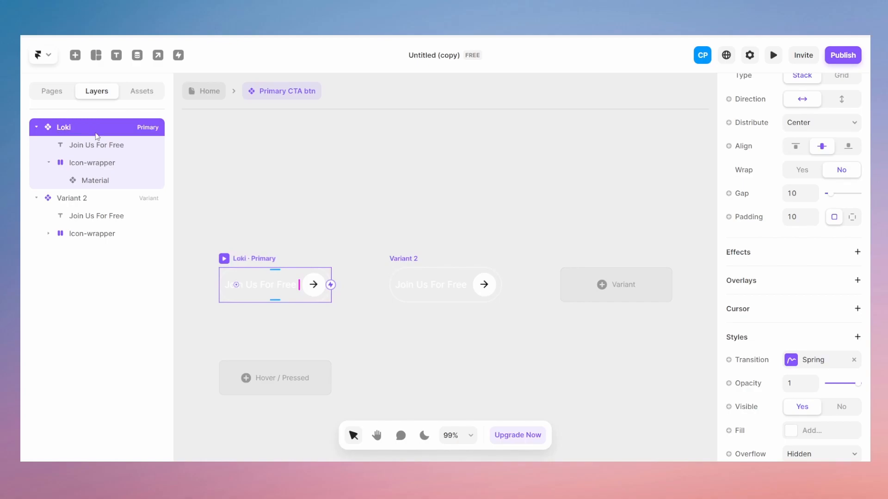
pyautogui.doubleClick(82, 199)
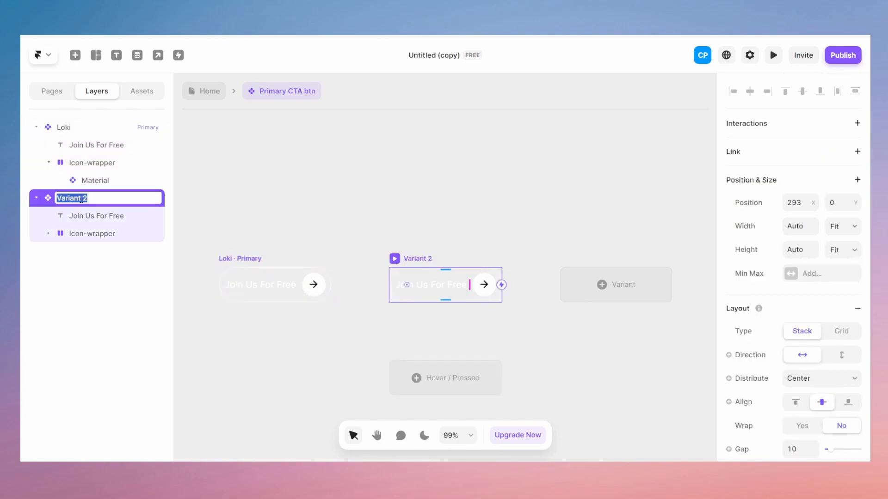
pyautogui.write('Sylvie')
pyautogui.press('Return')
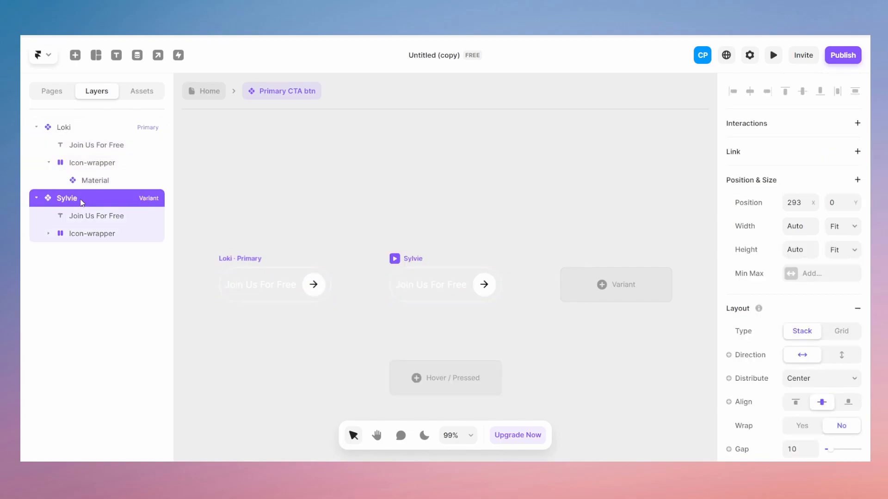
# Rename the primary variant as "Primary cta default"
pyautogui.doubleClick(85, 131)
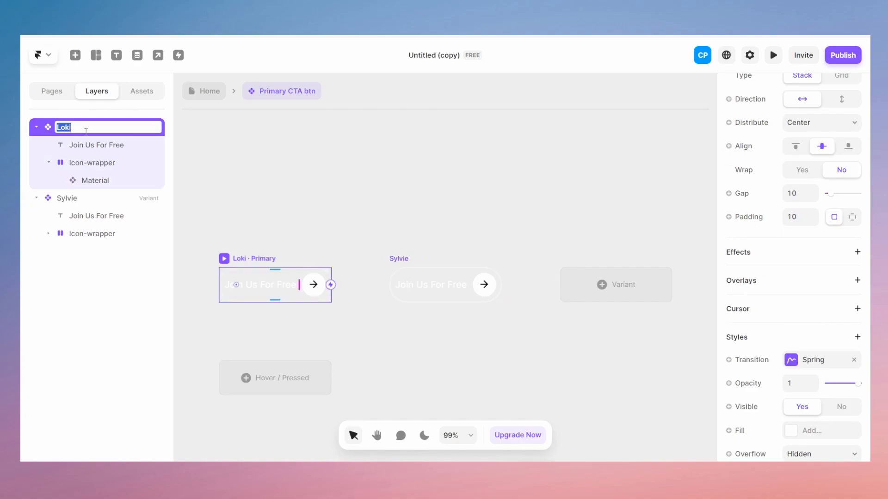
pyautogui.press('BackSpace')
pyautogui.write('PRima')
pyautogui.press('BackSpace')
pyautogui.press('BackSpace')
pyautogui.press('BackSpace')
pyautogui.write('mary cta deaf')
pyautogui.click(194, 224)
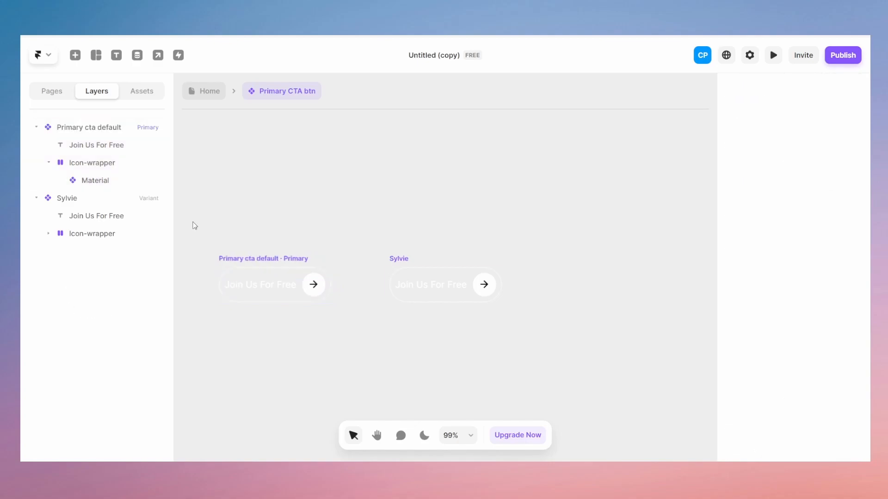
# Rename the second variant as Hover
pyautogui.doubleClick(69, 199)
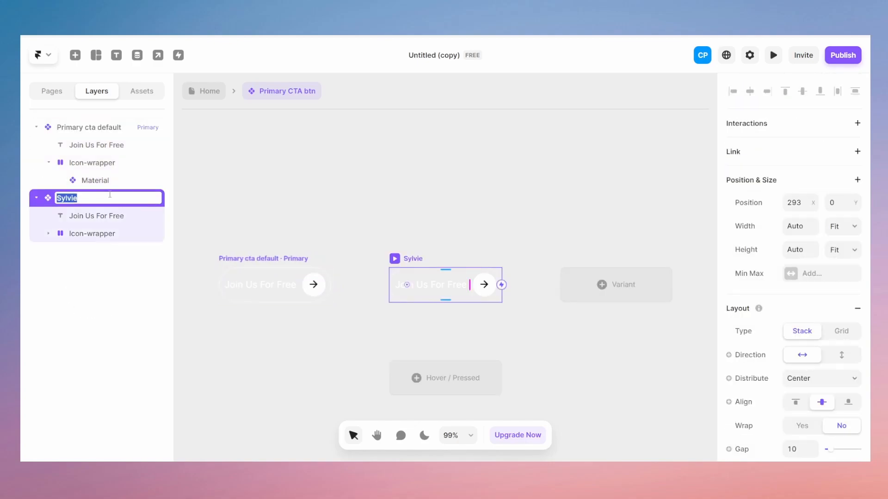
pyautogui.write('Hover')
pyautogui.press('Return')
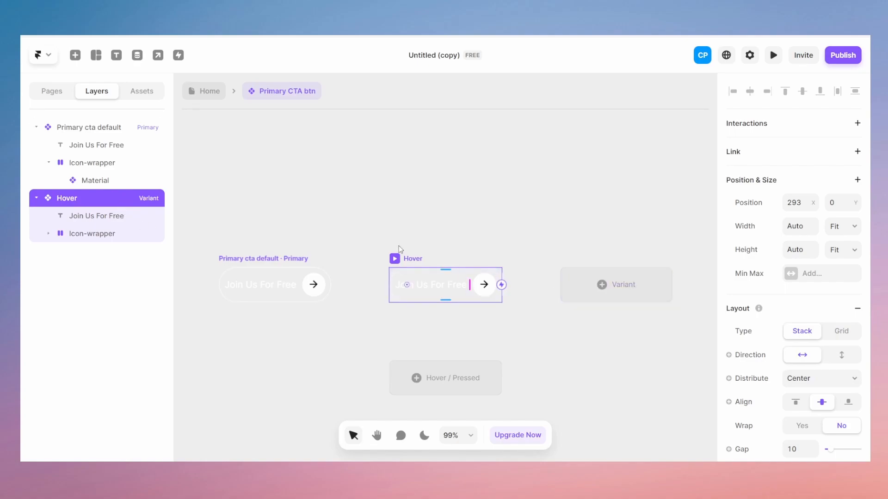
# Add a third variant to the component and rename it as Appear
pyautogui.click(620, 287)
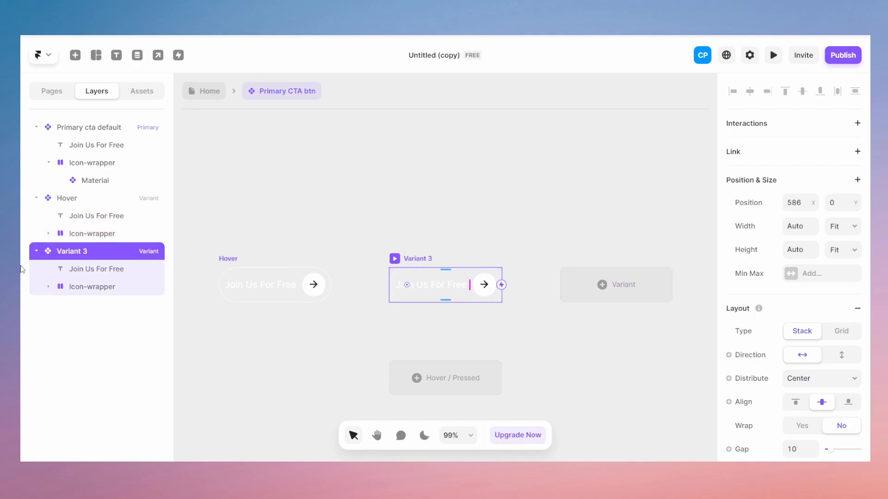
pyautogui.doubleClick(80, 250)
pyautogui.write('A')
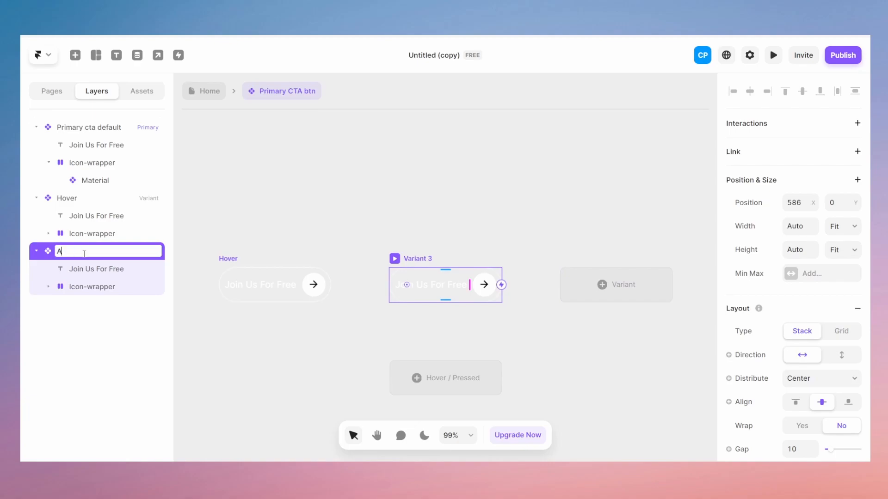
pyautogui.write('ppear ani')
pyautogui.press('Return')
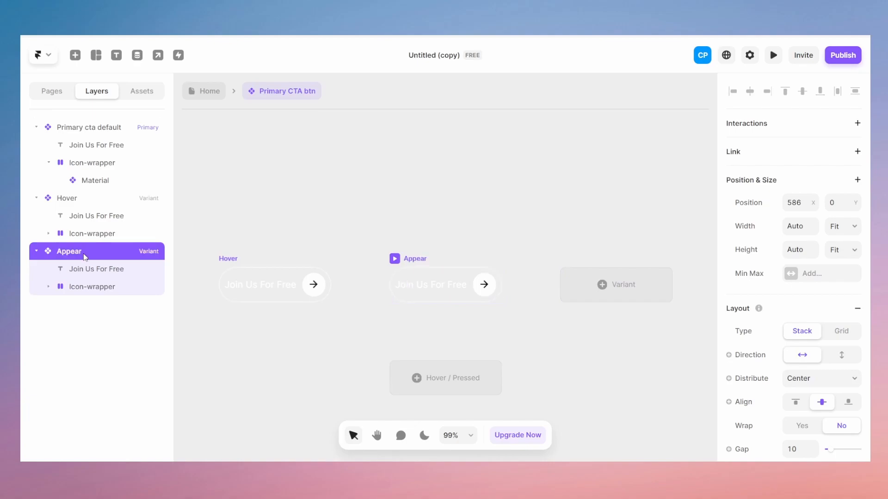
# Add a fourth variant to the component and rename it as "appear 4"
pyautogui.click(601, 273)
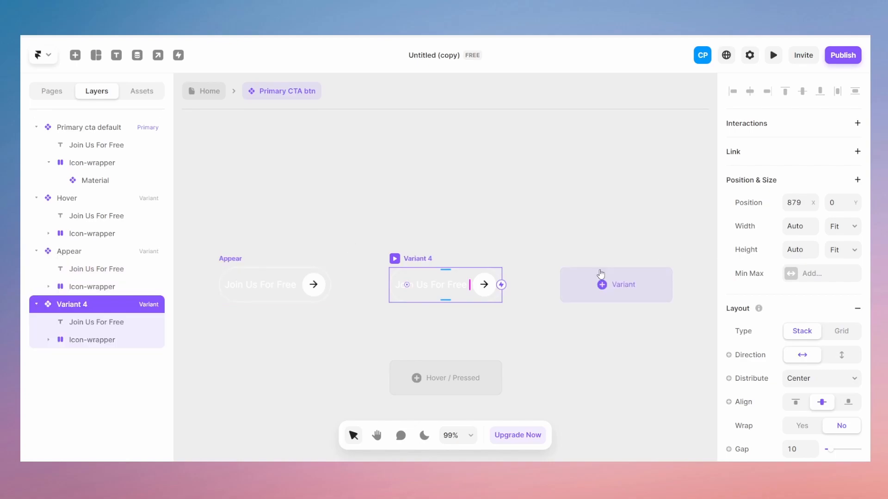
pyautogui.doubleClick(85, 305)
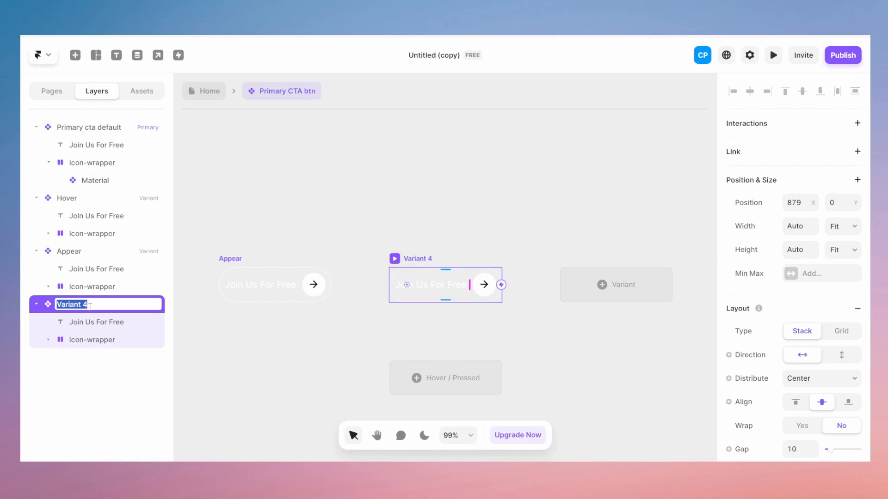
pyautogui.write('appae')
pyautogui.press('Return')
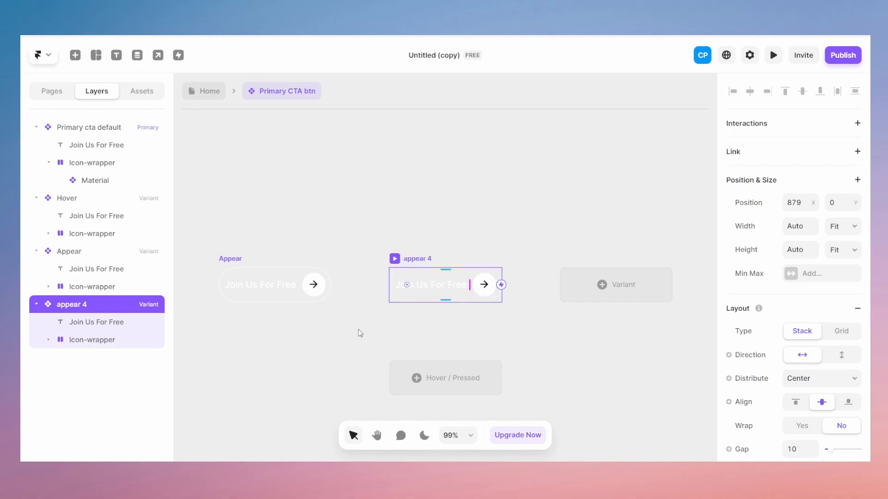
pyautogui.click(358, 330)
# Set the right offset of the arrow icon in the Hover variant to -35, moving it out of its circle
pyautogui.click(314, 297)
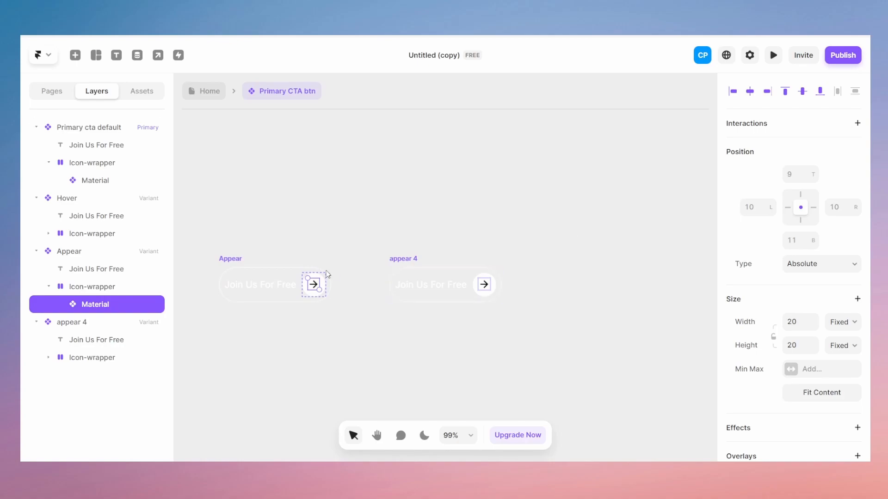
pyautogui.press('space')
pyautogui.moveTo(319, 330); pyautogui.dragTo(483, 361)
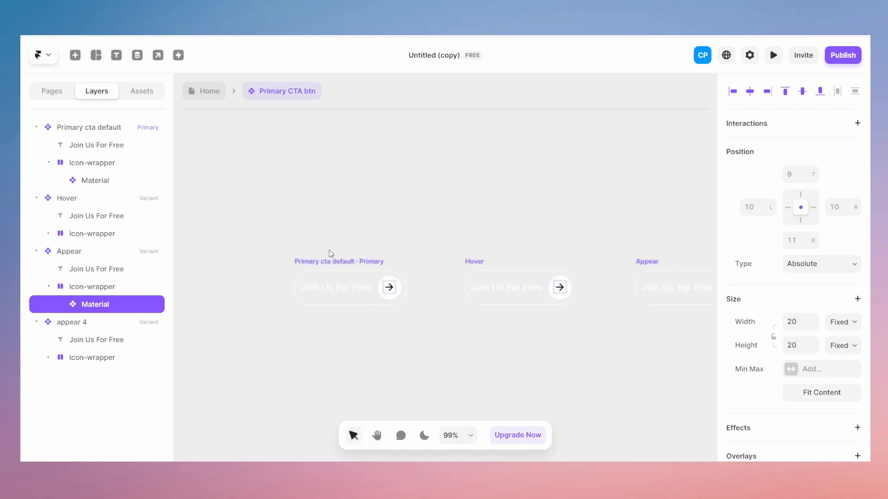
pyautogui.click(339, 262)
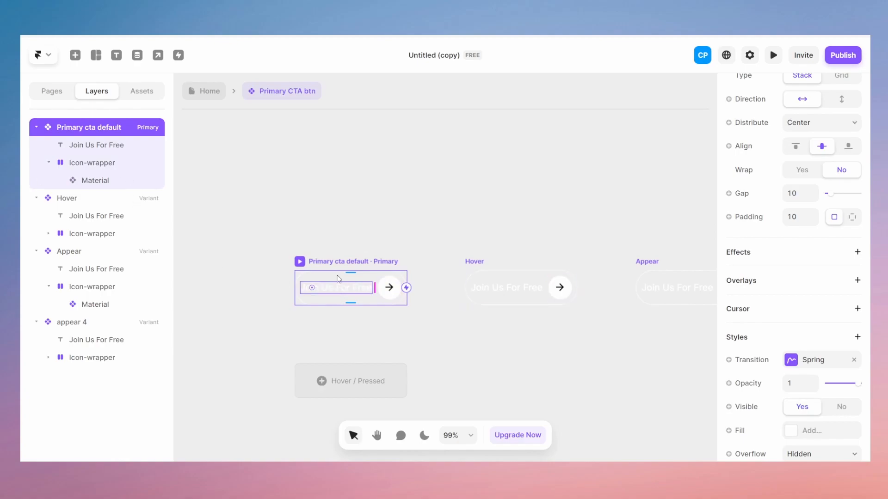
pyautogui.click(390, 288)
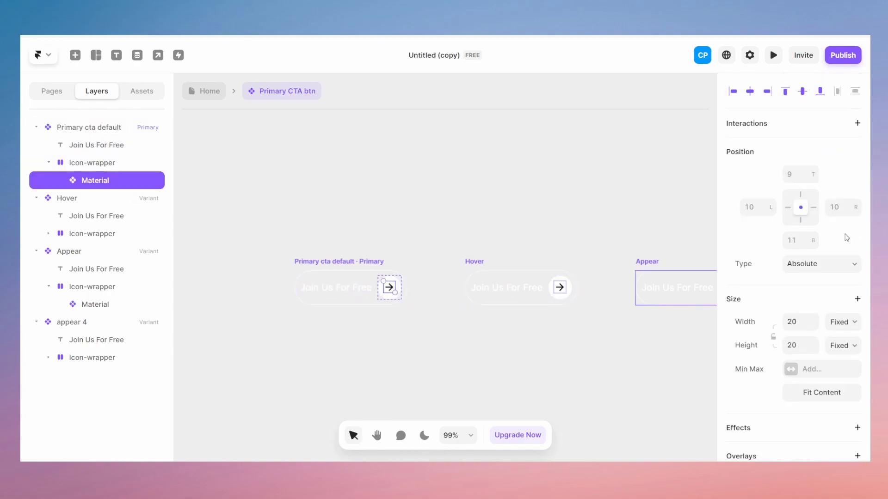
pyautogui.click(487, 260)
pyautogui.click(560, 287)
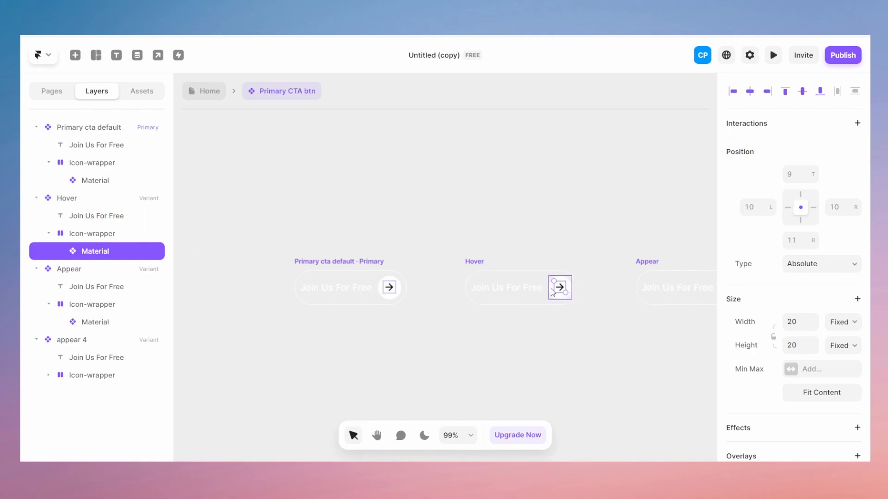
pyautogui.click(842, 206)
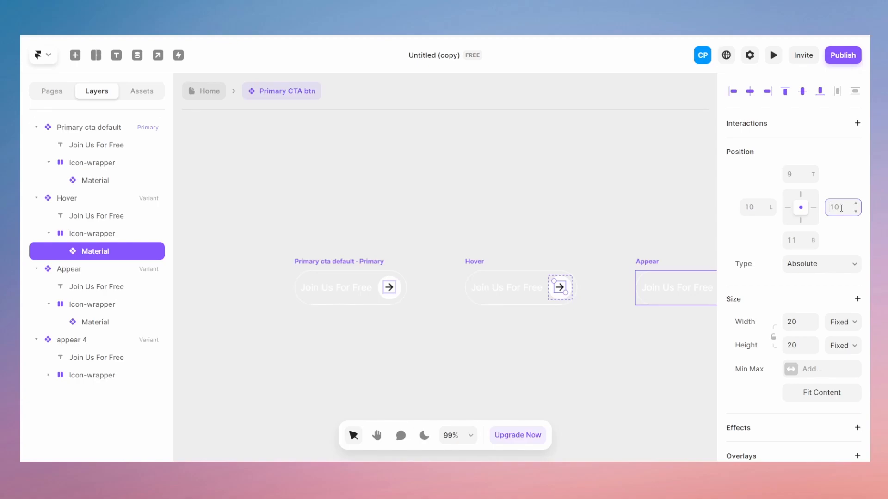
pyautogui.write('-35')
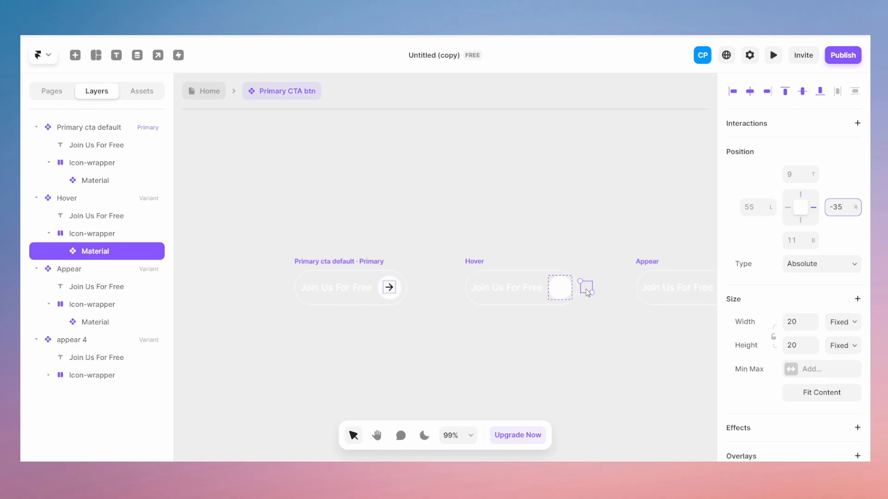
pyautogui.click(600, 348)
# Try setting the opacity of the whole Hover variant to 0
pyautogui.click(482, 263)
pyautogui.scroll(-9, 782, 300)
pyautogui.scroll(5, 798, 231)
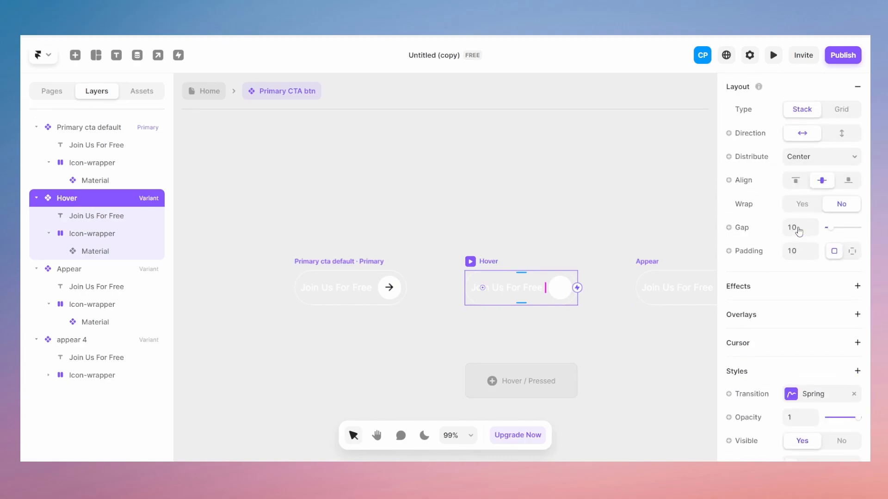
pyautogui.click(798, 422)
pyautogui.write('0')
pyautogui.press('Return')
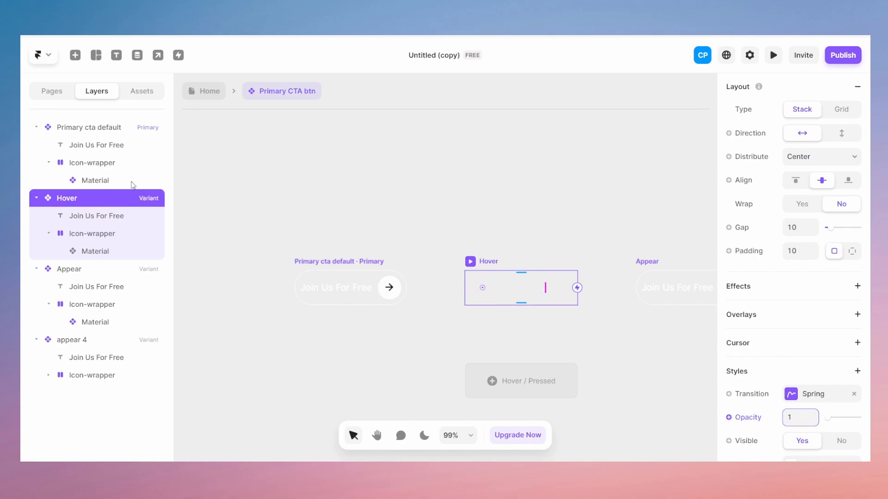
# Set the opacity of the Material arrow icon in the Hover variant to 0
pyautogui.click(95, 252)
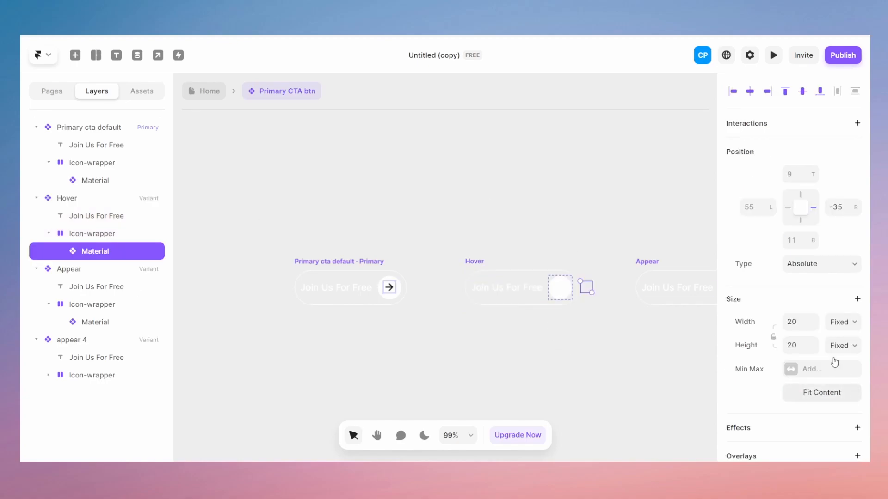
pyautogui.scroll(-8, 839, 372)
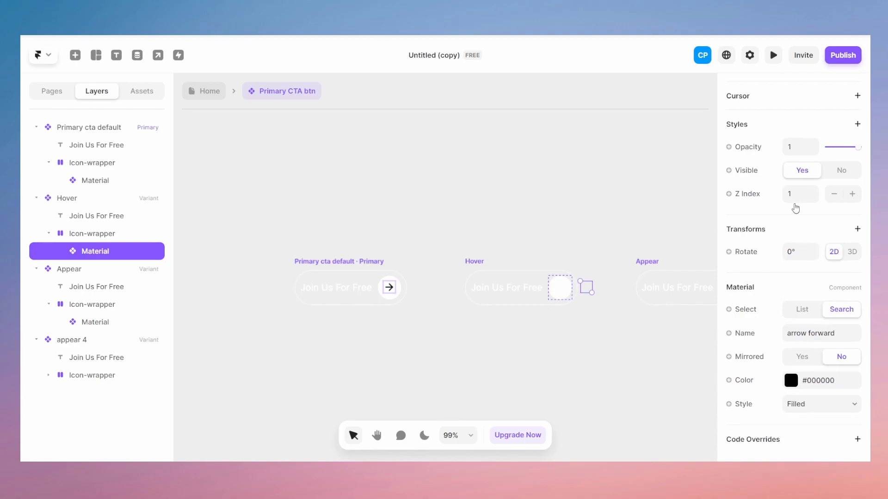
pyautogui.scroll(5, 796, 222)
pyautogui.click(793, 355)
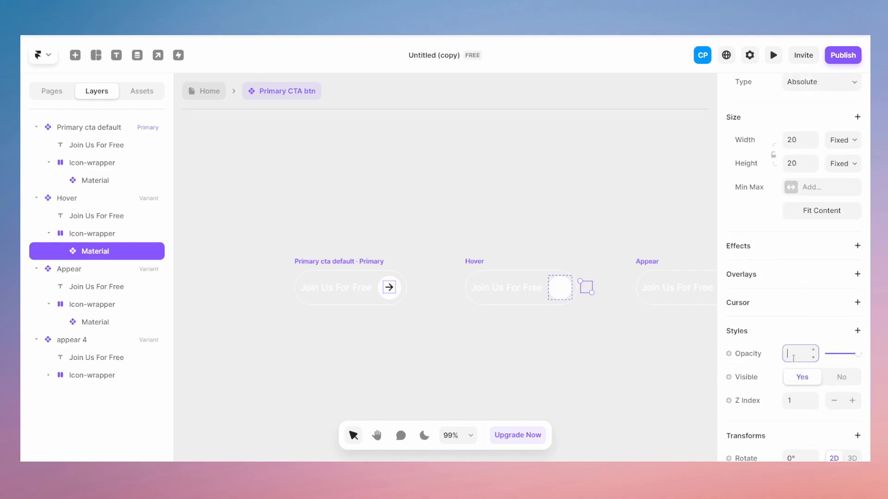
pyautogui.write('0')
pyautogui.press('Return')
pyautogui.moveTo(605, 337); pyautogui.dragTo(512, 323)
pyautogui.press('space')
pyautogui.moveTo(461, 254); pyautogui.dragTo(574, 324)
pyautogui.click(572, 331)
pyautogui.scroll(6, 531, 301)
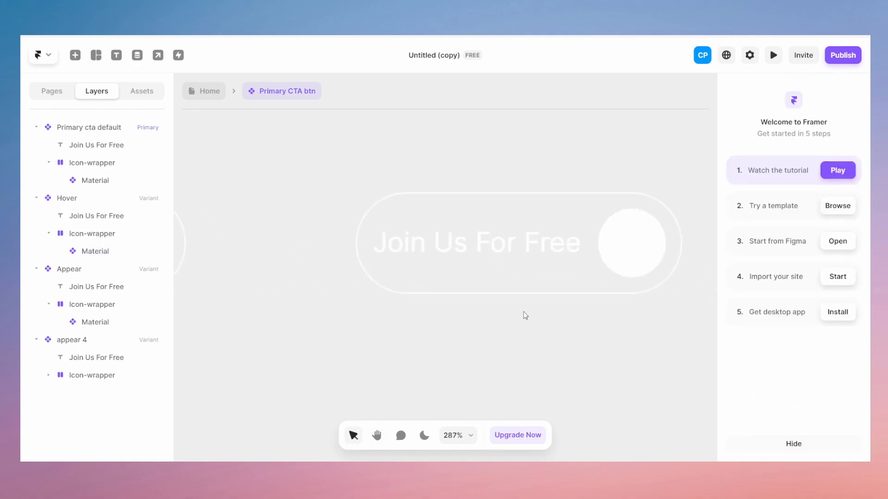
pyautogui.scroll(-6, 454, 255)
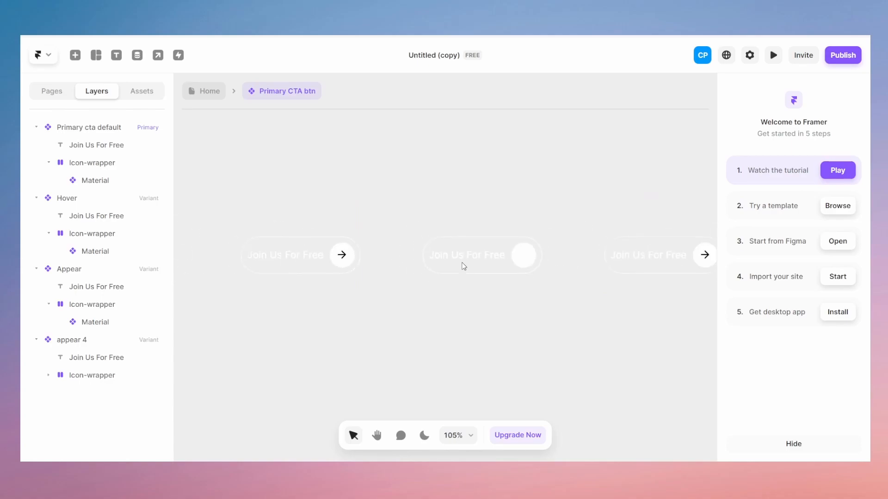
# Set the right offset of the arrow icon in the Appear variant to 35
pyautogui.click(618, 225)
pyautogui.hscroll(3, 601, 296)
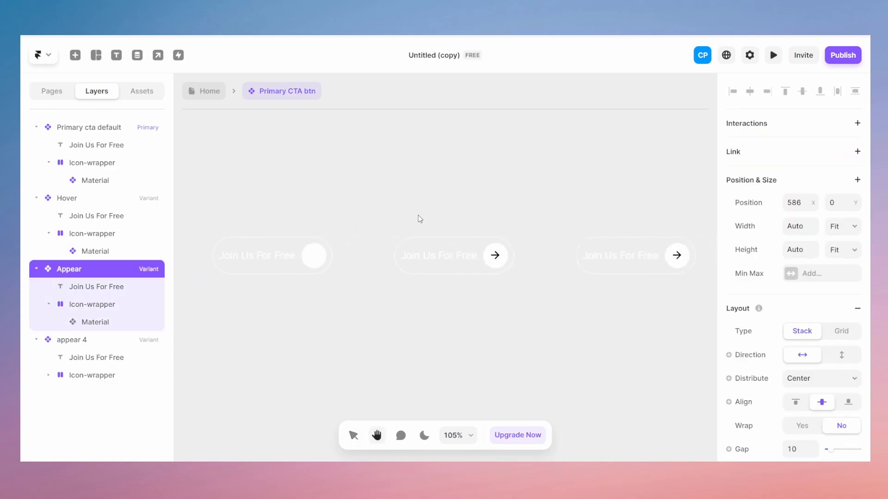
pyautogui.click(499, 259)
pyautogui.scroll(-3, 841, 307)
pyautogui.scroll(3, 846, 279)
pyautogui.click(834, 208)
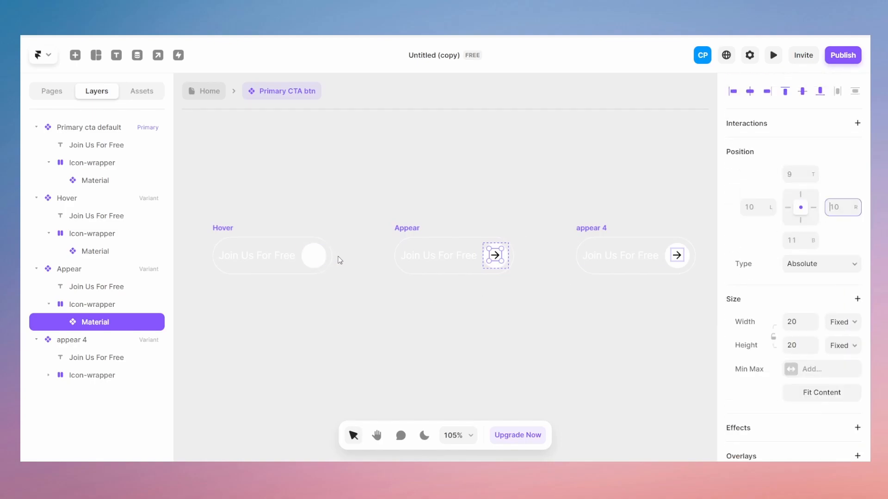
pyautogui.write('35')
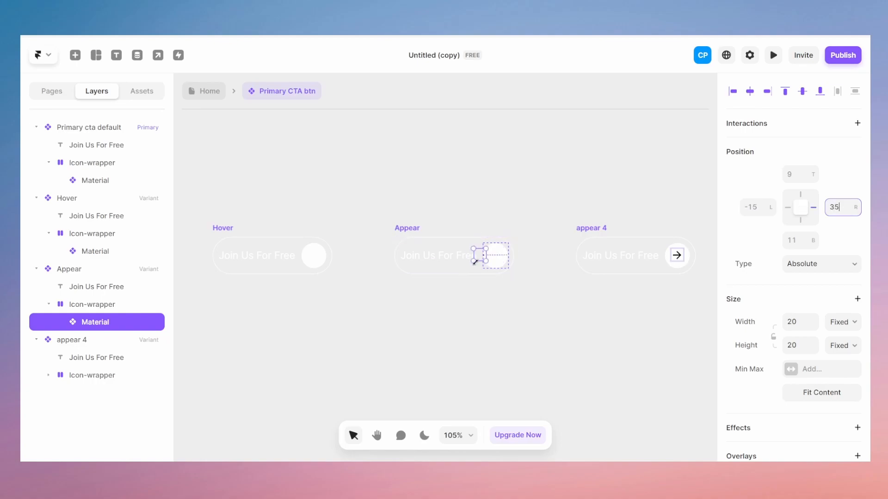
pyautogui.hotkey('shift', 'Up')
pyautogui.click(671, 257)
pyautogui.click(678, 257)
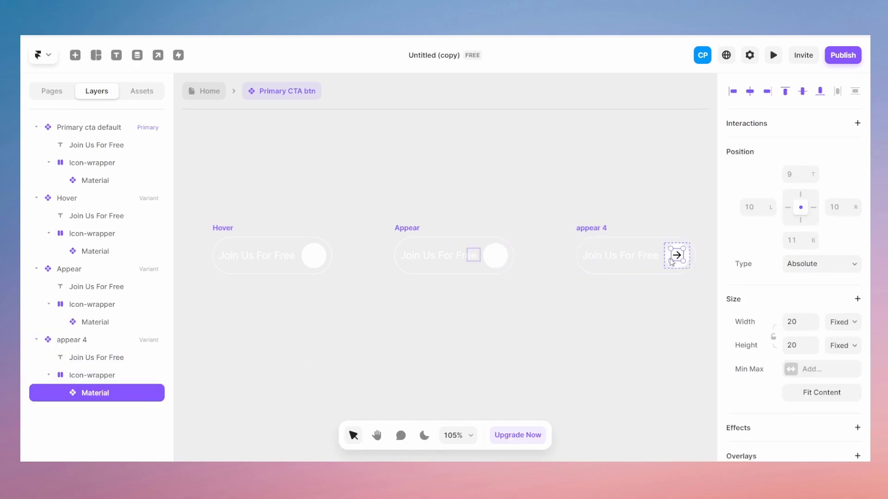
pyautogui.press('space')
pyautogui.moveTo(372, 352); pyautogui.dragTo(523, 339)
pyautogui.moveTo(410, 338); pyautogui.dragTo(275, 345)
# Set the opacity of the Material arrow icon in the Appear variant to 0
pyautogui.click(433, 230)
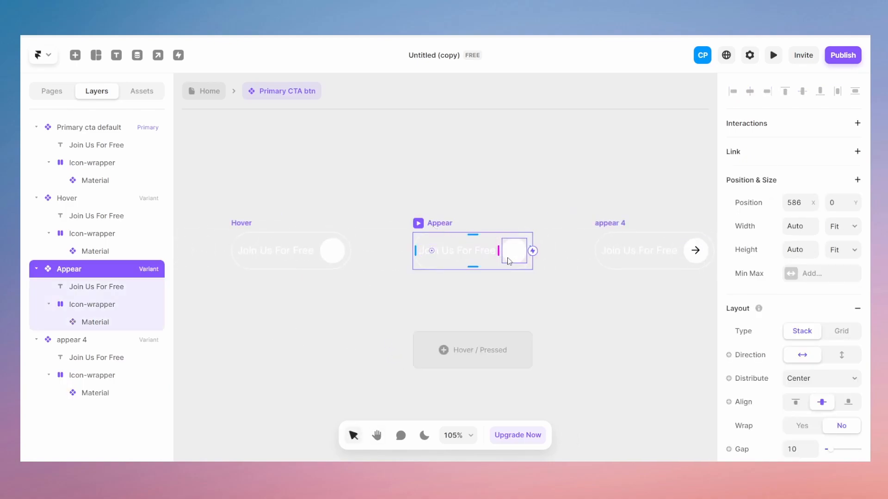
pyautogui.click(119, 327)
pyautogui.scroll(-5, 830, 266)
pyautogui.scroll(2, 804, 280)
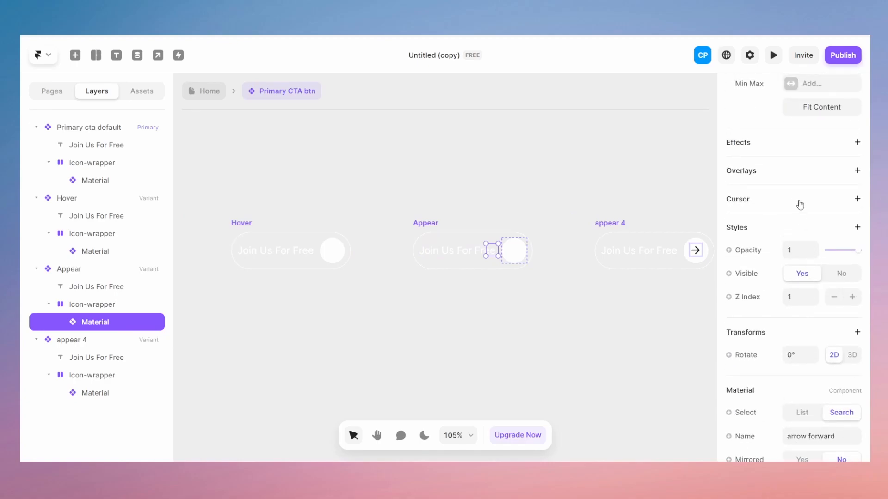
pyautogui.click(796, 249)
pyautogui.write('0')
pyautogui.press('Return')
pyautogui.scroll(2, 795, 250)
pyautogui.click(440, 364)
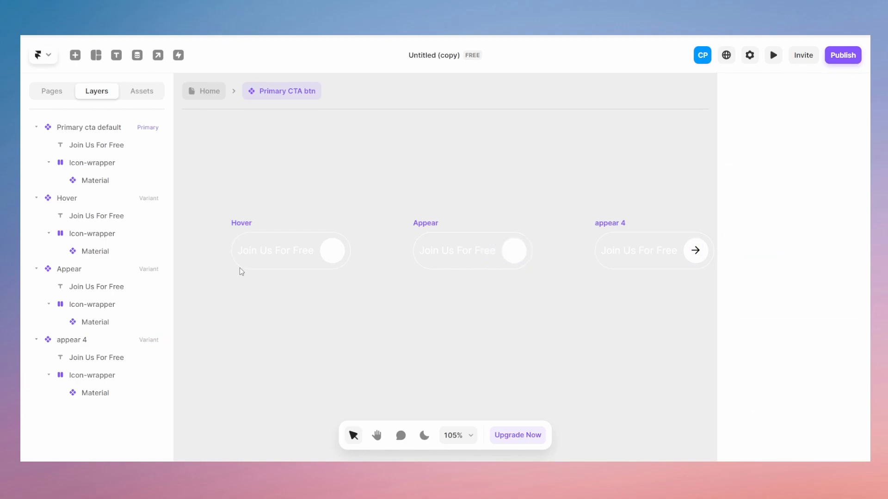
# Connect the Primary cta default variant to the Hover variant with a Mouse Enter interaction
pyautogui.press('space')
pyautogui.moveTo(315, 327); pyautogui.dragTo(526, 309)
pyautogui.click(286, 209)
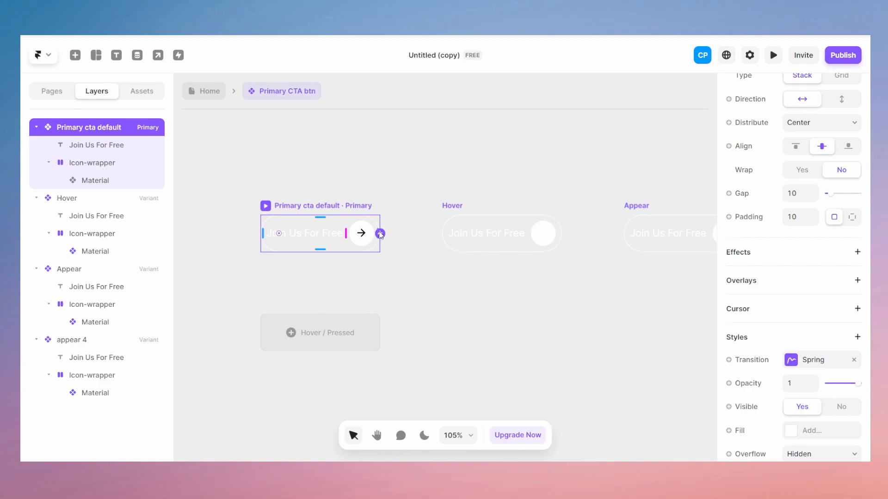
pyautogui.moveTo(380, 234); pyautogui.dragTo(502, 227)
pyautogui.click(469, 348)
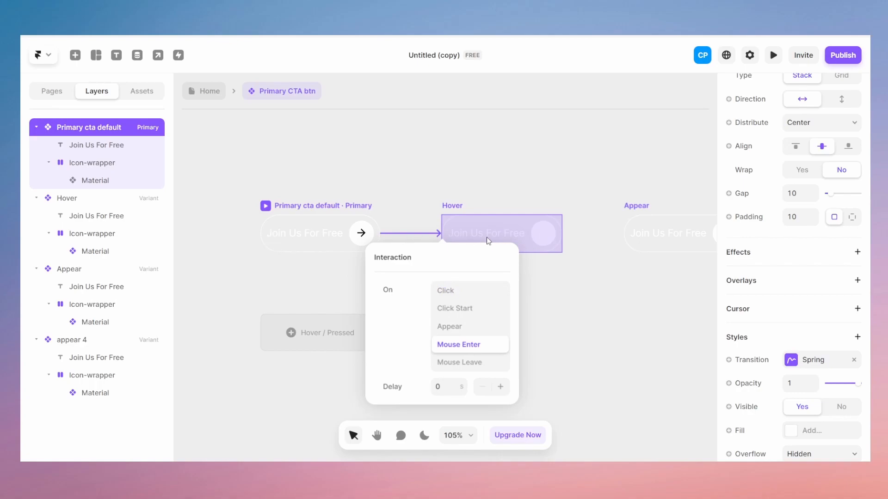
pyautogui.click(443, 383)
pyautogui.click(641, 356)
# Connect the Hover variant to the Appear variant with an Appear interaction and a delay of 0.25 s
pyautogui.click(541, 238)
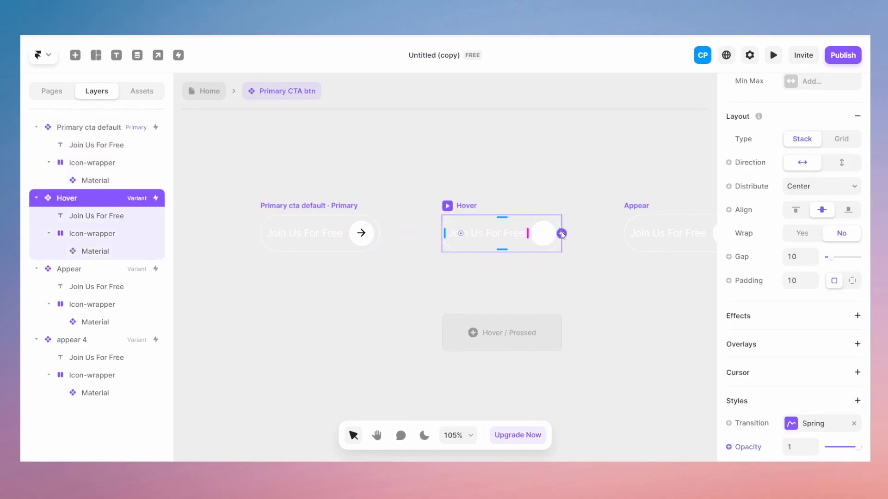
pyautogui.moveTo(562, 235); pyautogui.dragTo(662, 246)
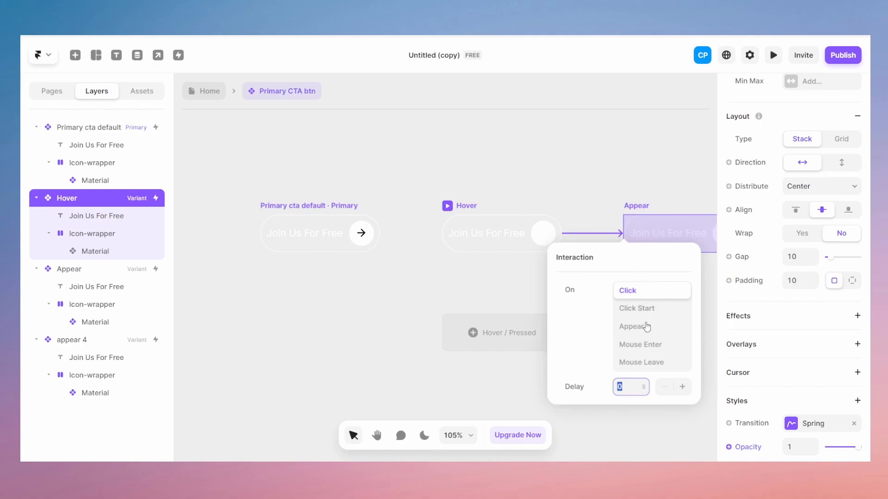
pyautogui.click(642, 328)
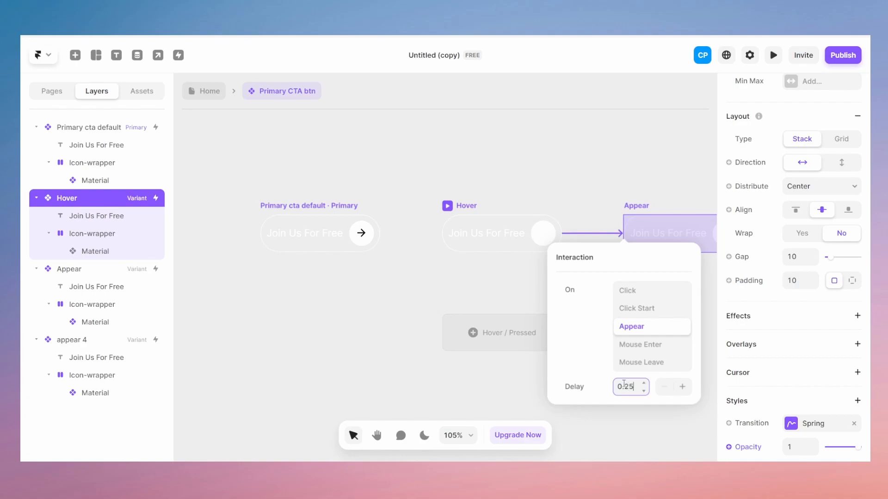
pyautogui.click(581, 198)
# Connect the Appear variant to appear 4 with an Appear interaction and a delay of 0.25 s
pyautogui.moveTo(659, 289); pyautogui.dragTo(409, 286)
pyautogui.click(380, 208)
pyautogui.moveTo(493, 231); pyautogui.dragTo(574, 246)
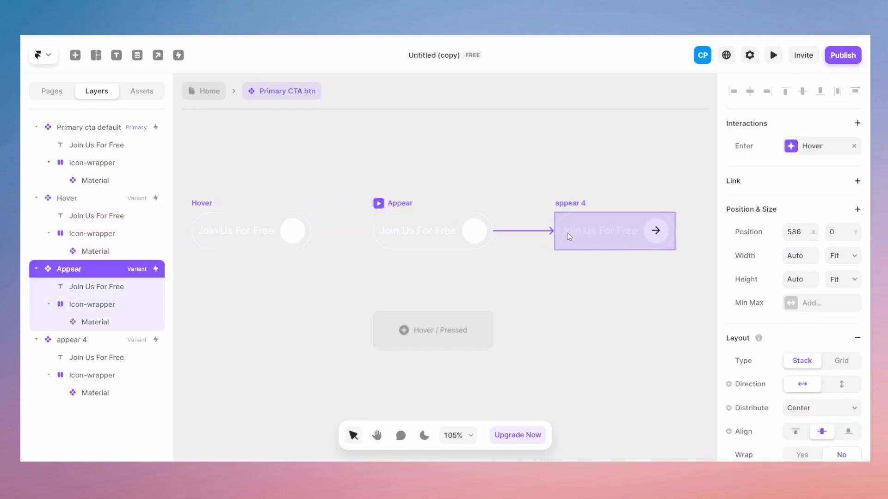
pyautogui.moveTo(568, 233); pyautogui.dragTo(568, 233)
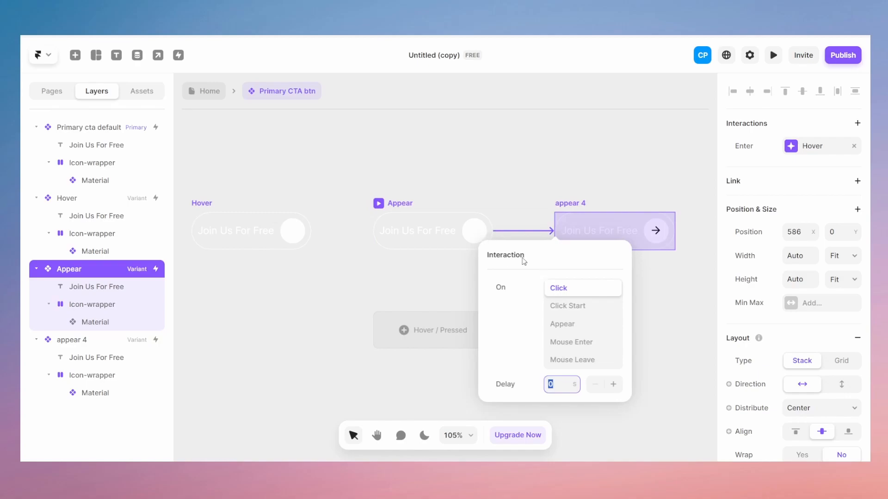
pyautogui.click(571, 325)
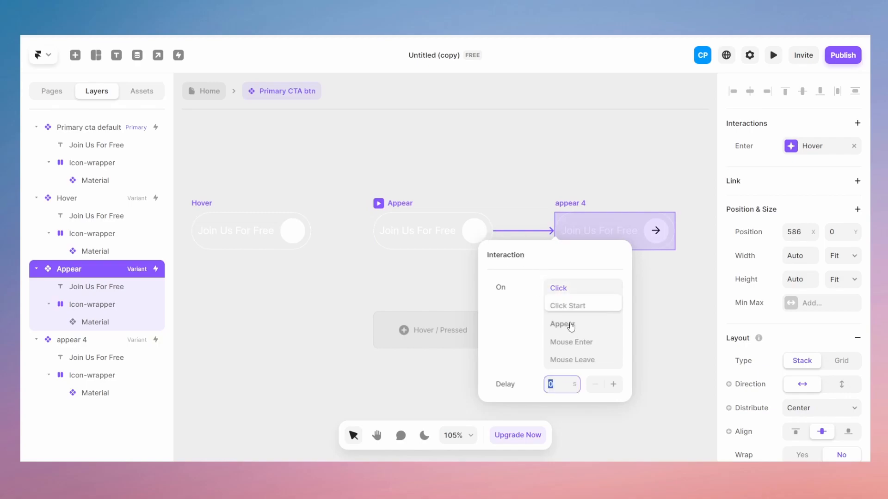
pyautogui.click(557, 386)
pyautogui.write('0.25')
pyautogui.press('Return')
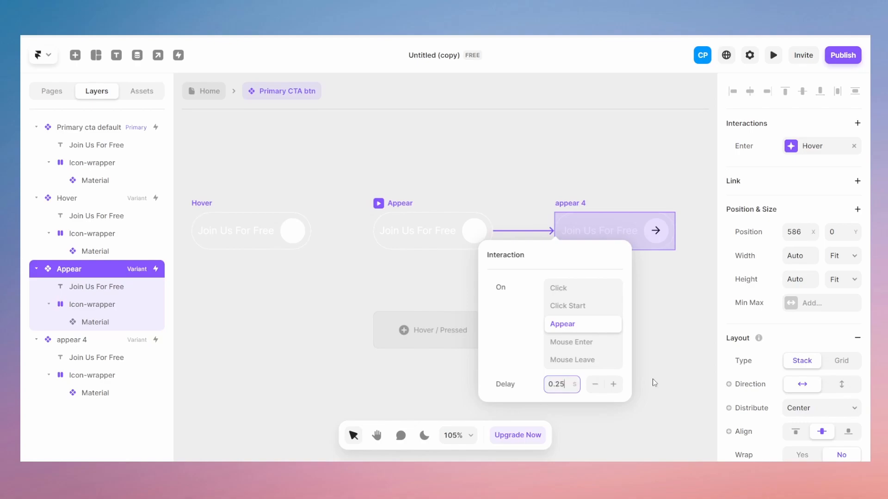
pyautogui.click(657, 351)
# Connect the appear 4 variant back to Primary cta default with a Mouse Leave interaction
pyautogui.click(599, 214)
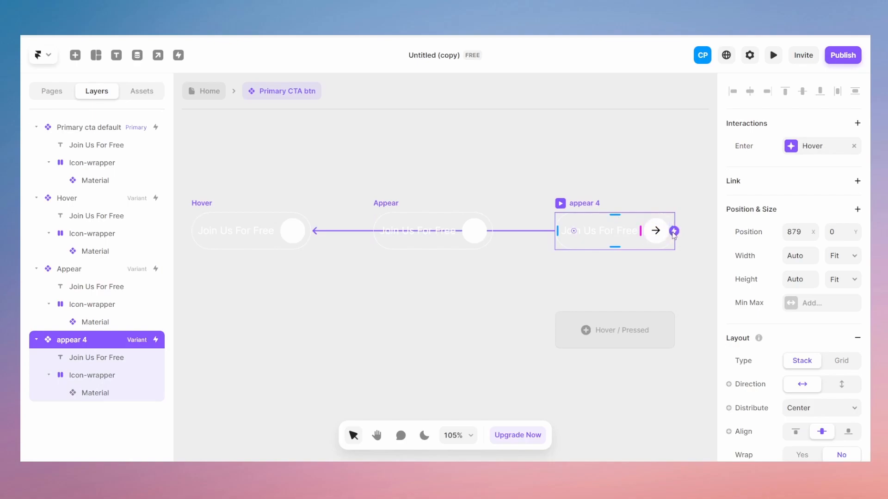
pyautogui.moveTo(674, 232); pyautogui.dragTo(586, 241)
pyautogui.scroll(-4, 551, 234)
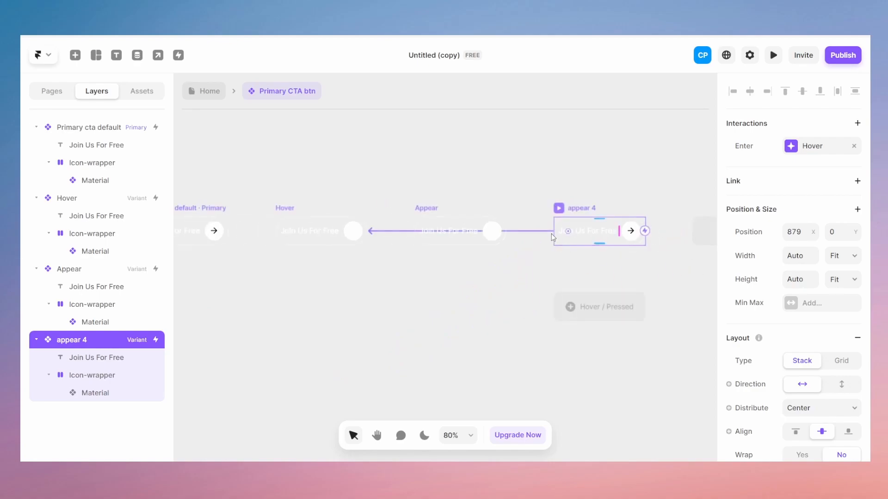
pyautogui.scroll(-1, 301, 238)
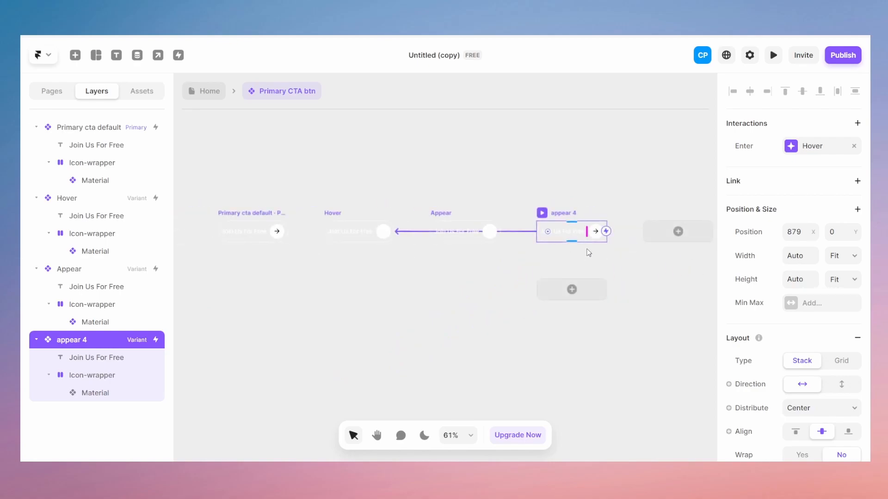
pyautogui.moveTo(613, 235); pyautogui.dragTo(229, 235)
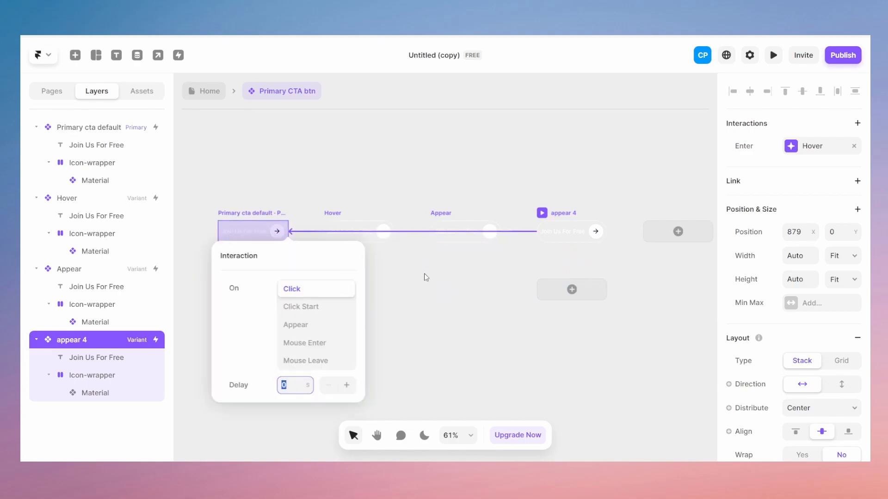
pyautogui.click(294, 362)
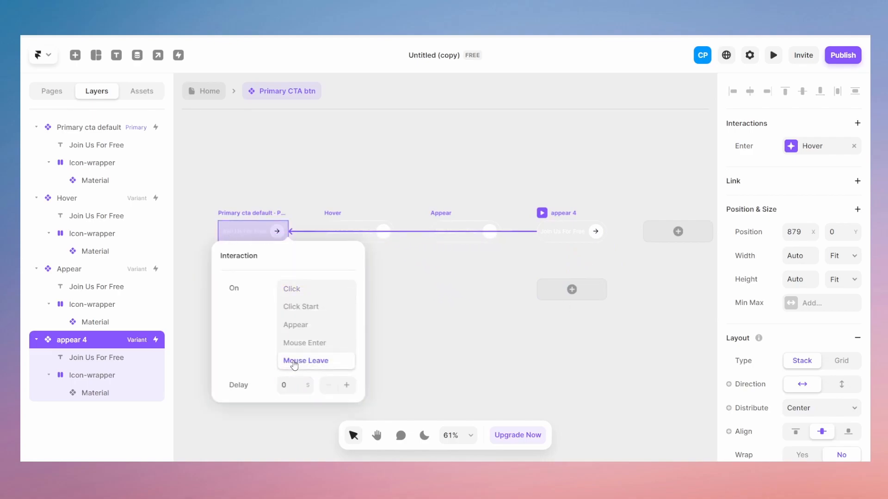
pyautogui.click(293, 385)
pyautogui.press('Return')
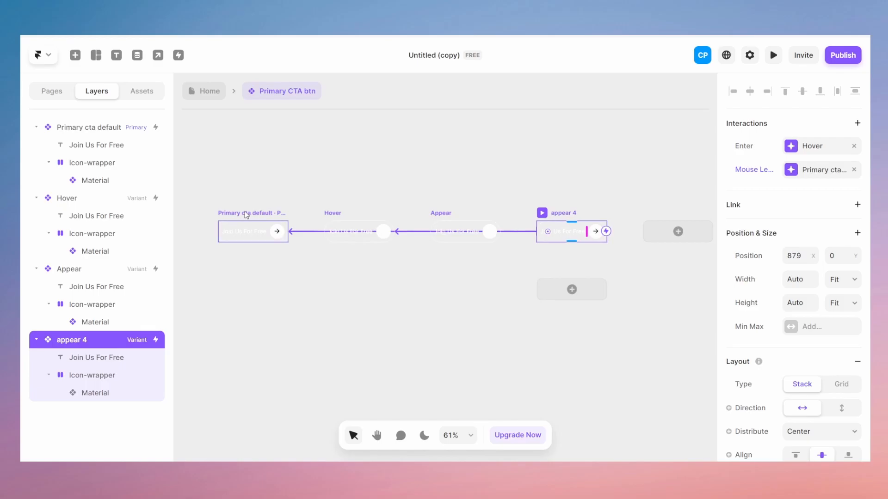
# Check each variant's interaction connections and preview the button component's hover animation
pyautogui.click(229, 231)
pyautogui.click(377, 220)
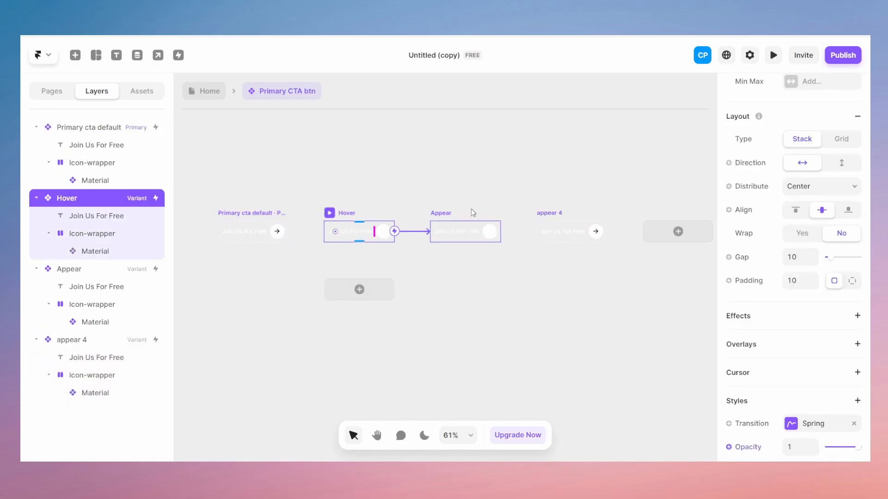
pyautogui.click(470, 219)
pyautogui.click(553, 218)
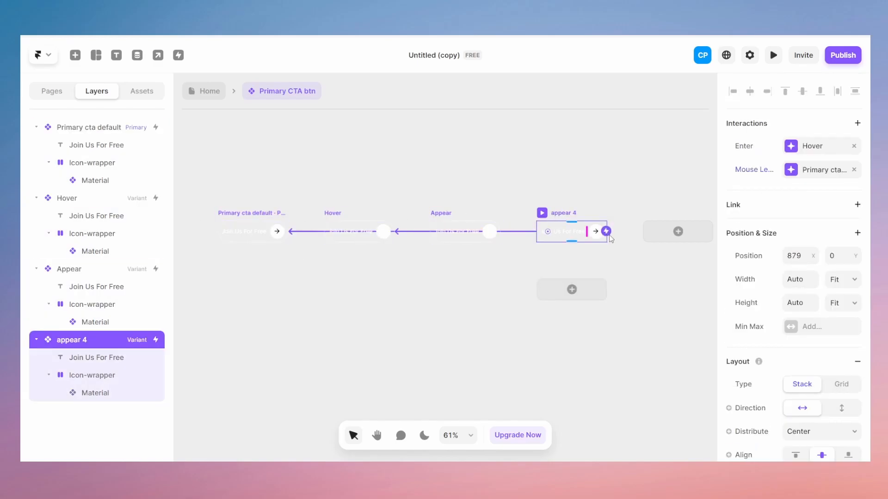
pyautogui.click(256, 224)
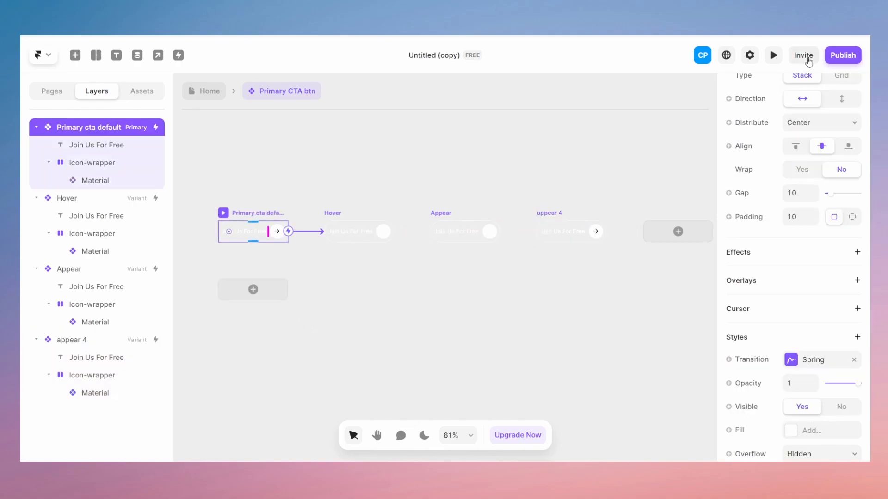
pyautogui.click(773, 55)
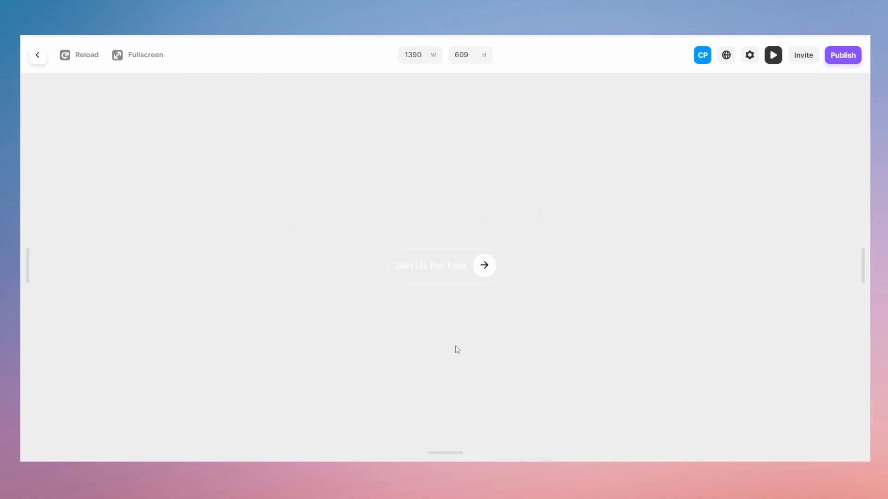
pyautogui.scroll(6, 412, 317)
pyautogui.scroll(-2, 407, 320)
pyautogui.scroll(2, 412, 341)
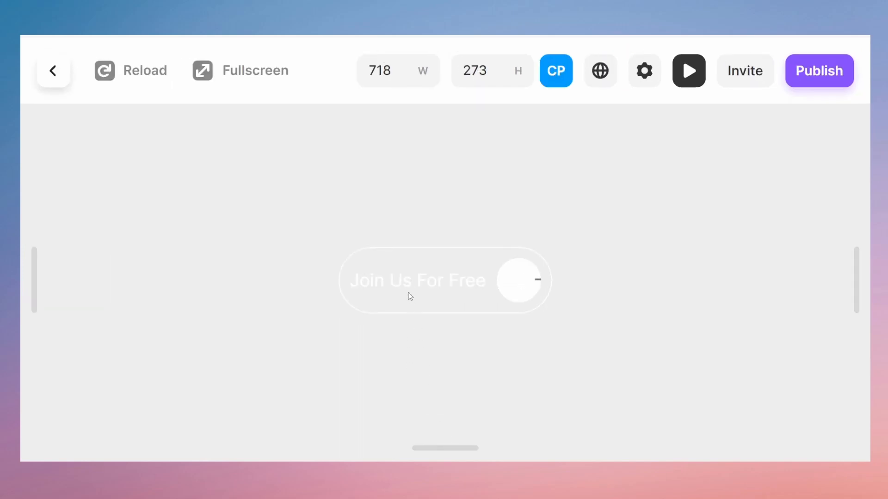
pyautogui.scroll(-2, 425, 370)
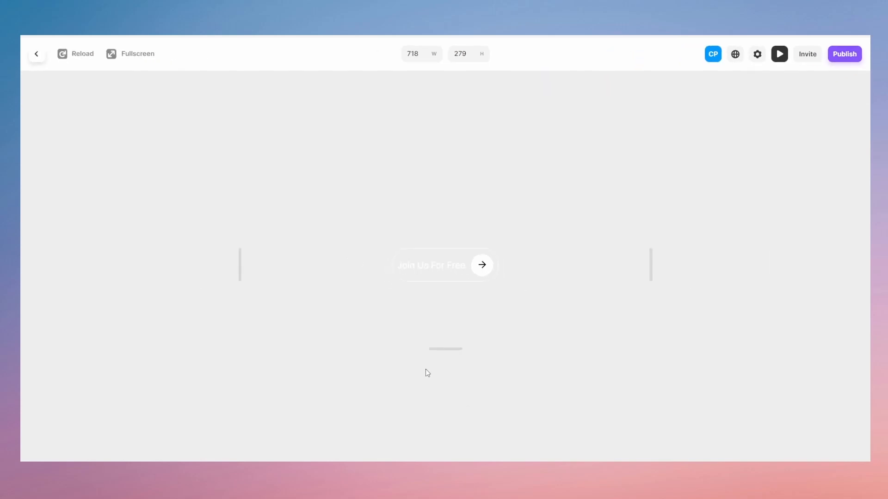
pyautogui.click(779, 54)
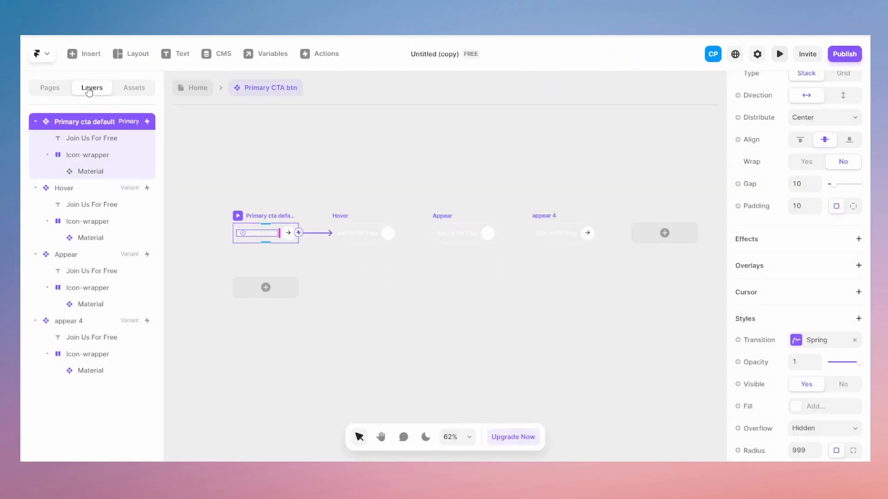
# Return to the Home page and reposition the Primary CTA btn below the Team text, at about 592 left and 1366 top
pyautogui.click(180, 92)
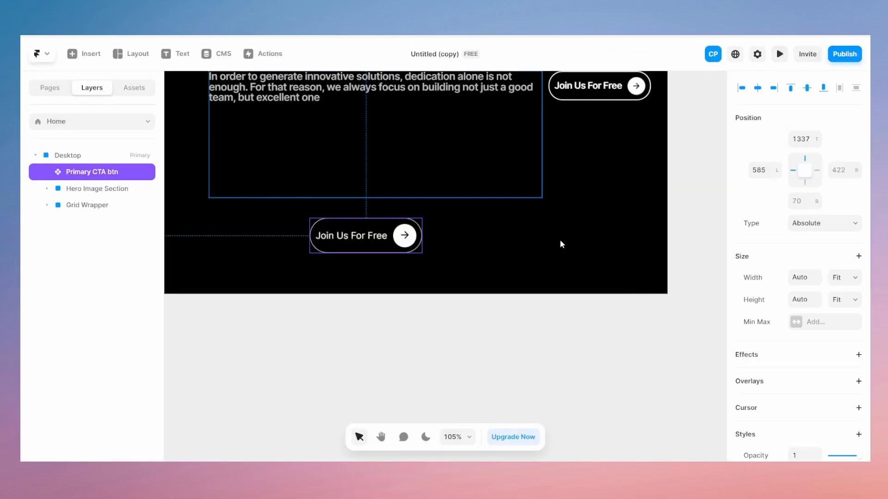
pyautogui.click(367, 216)
pyautogui.moveTo(367, 222); pyautogui.dragTo(387, 250)
pyautogui.scroll(3, 385, 256)
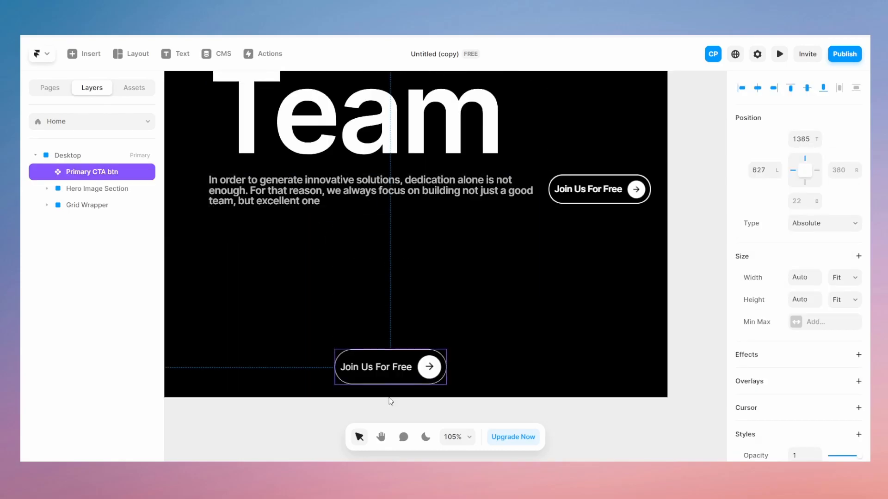
pyautogui.moveTo(368, 369); pyautogui.dragTo(351, 359)
# Preview the Home page and test the hover animation of the Join Us For Free button under the Team section
pyautogui.scroll(-10, 252, 272)
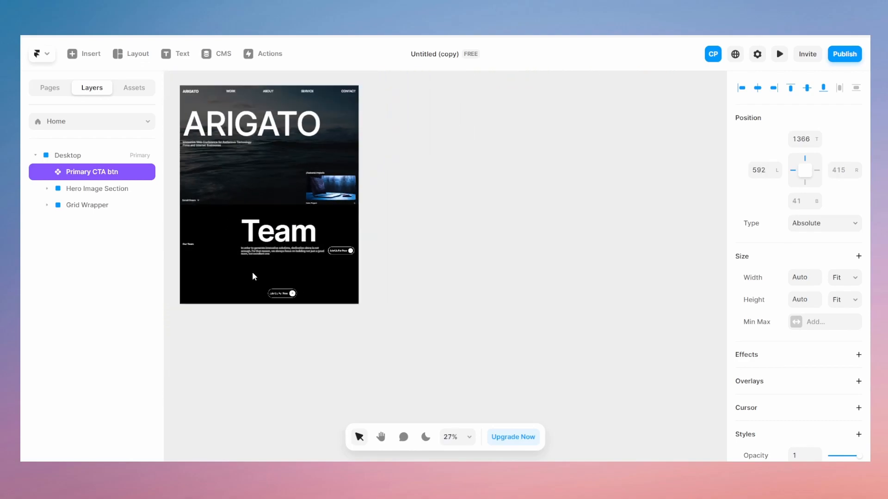
pyautogui.click(778, 54)
pyautogui.scroll(-6, 426, 220)
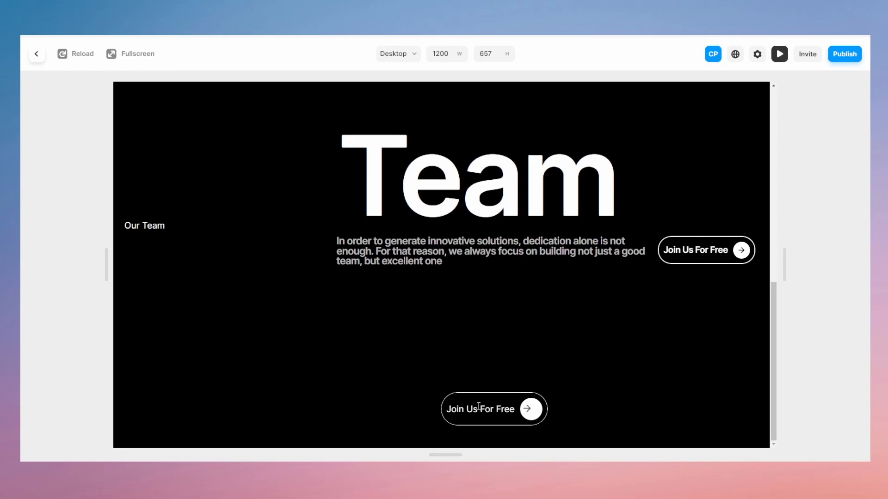
pyautogui.click(779, 54)
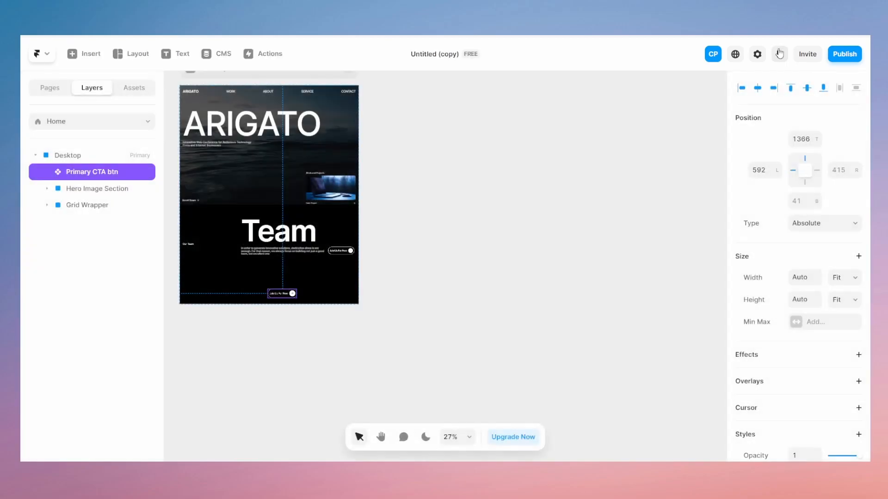